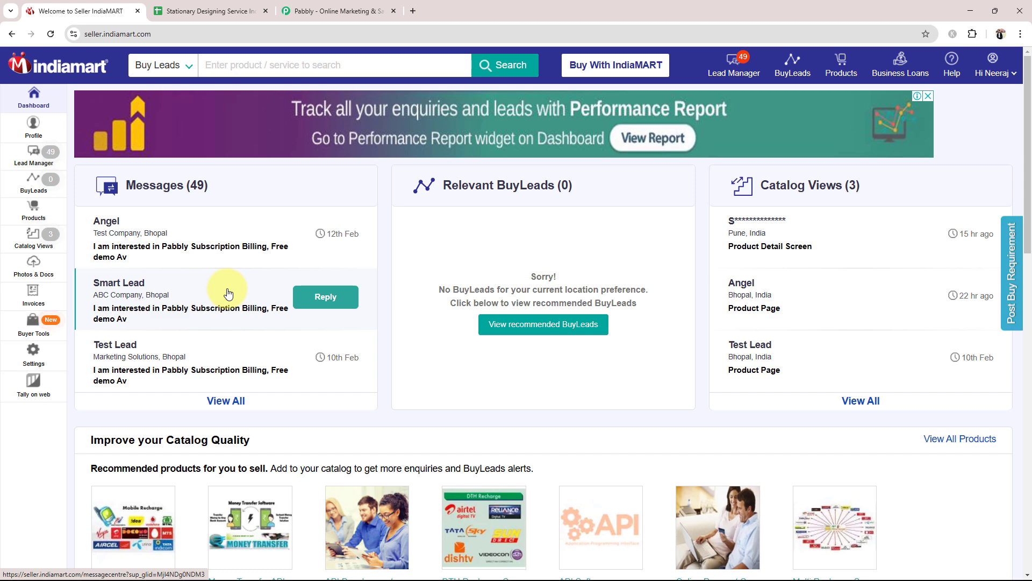
# Glance at the empty lead spreadsheet, then switch to the Pabbly website tab.
pyautogui.click(236, 11)
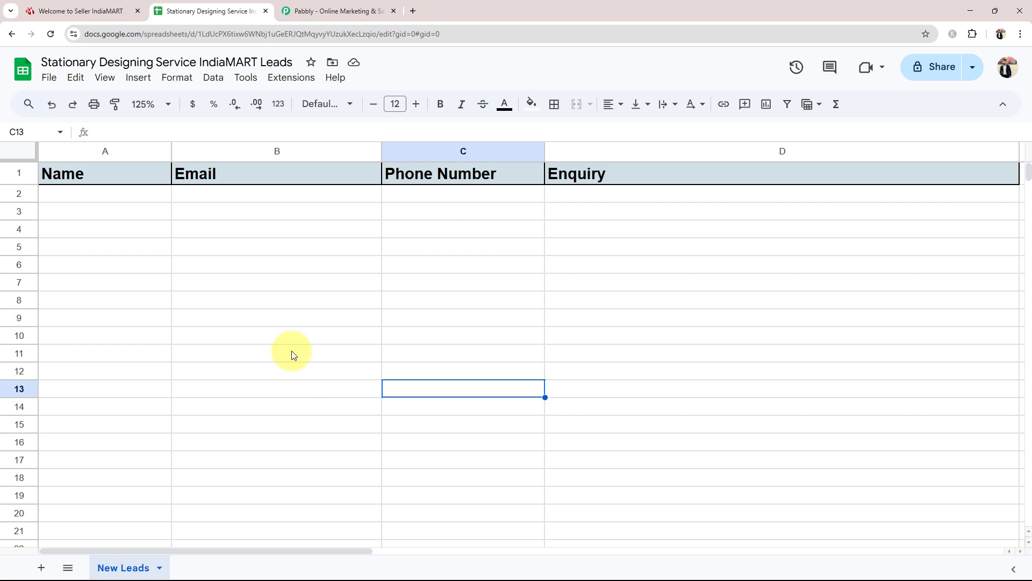
pyautogui.click(54, 5)
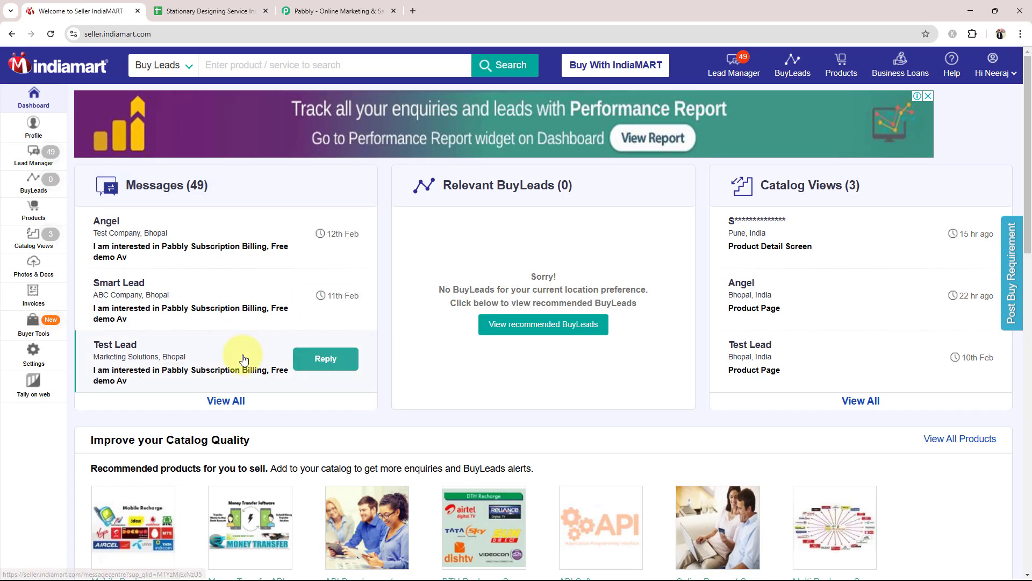
pyautogui.click(328, 5)
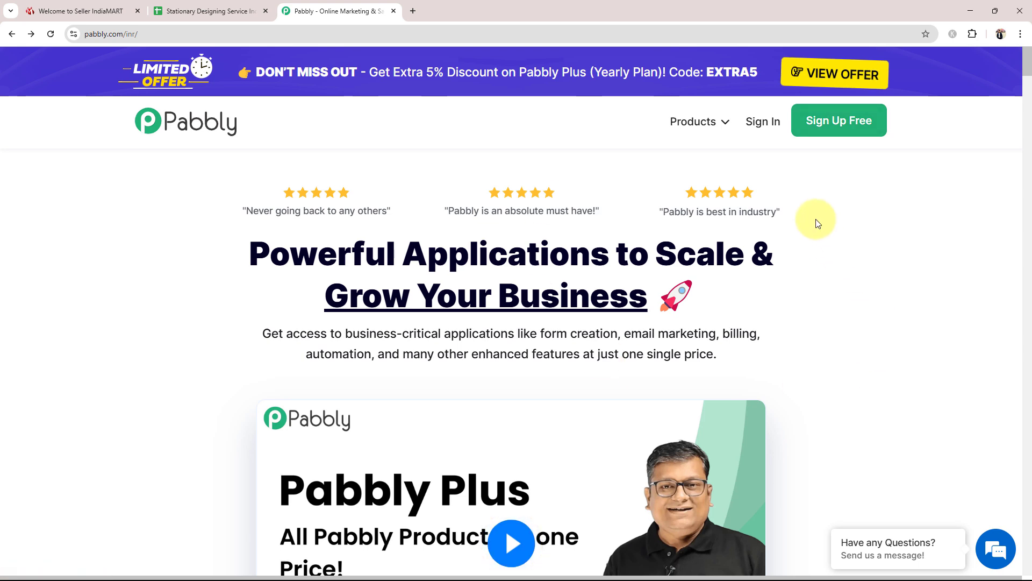
# Sign in to Pabbly and launch Pabbly Connect from its app card.
pyautogui.click(766, 115)
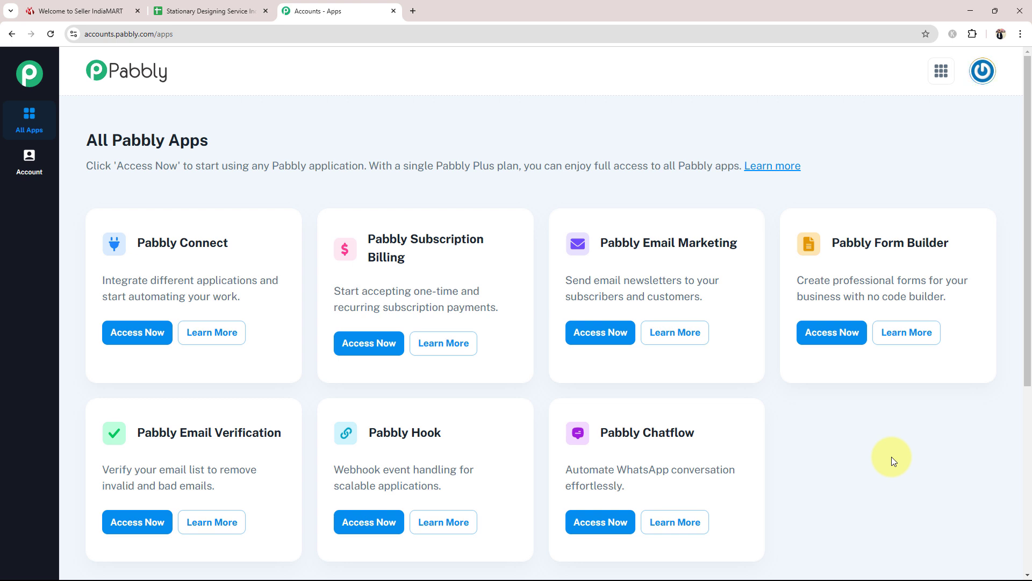
pyautogui.click(137, 331)
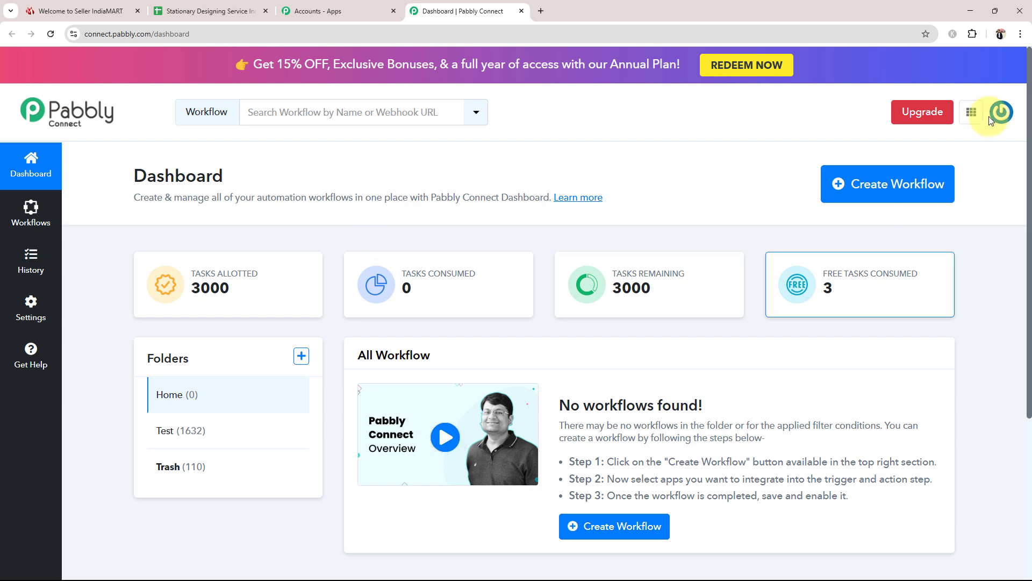
# Create the workflow 'Add IndiaMART Leads / Enquiries to Google Sheets for Stationary Designing Service' in folder Home.
pyautogui.click(908, 174)
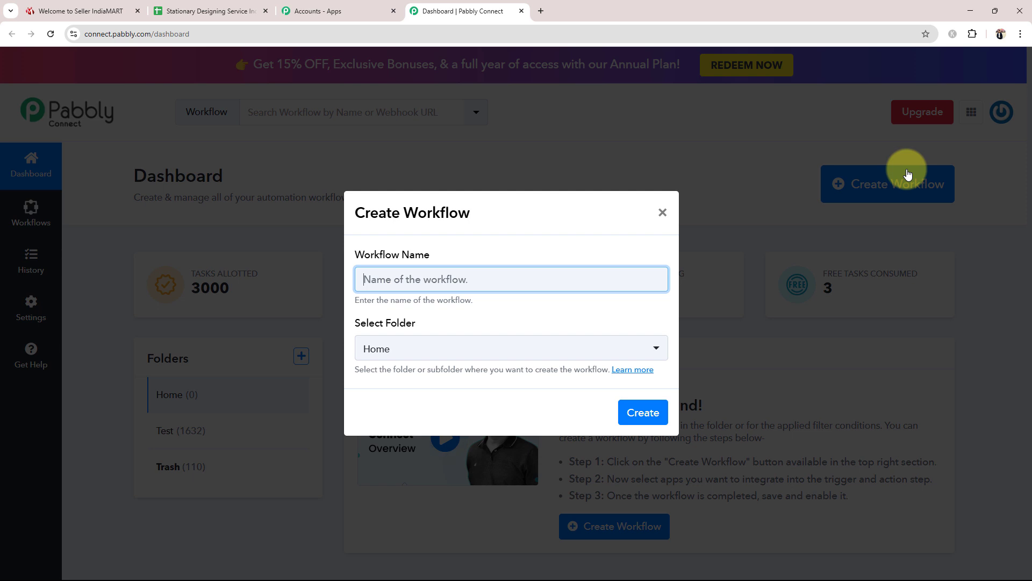
pyautogui.write('Add IndiaMART Leads / Enquiries to Google Sheets for Stationary Designing Service')
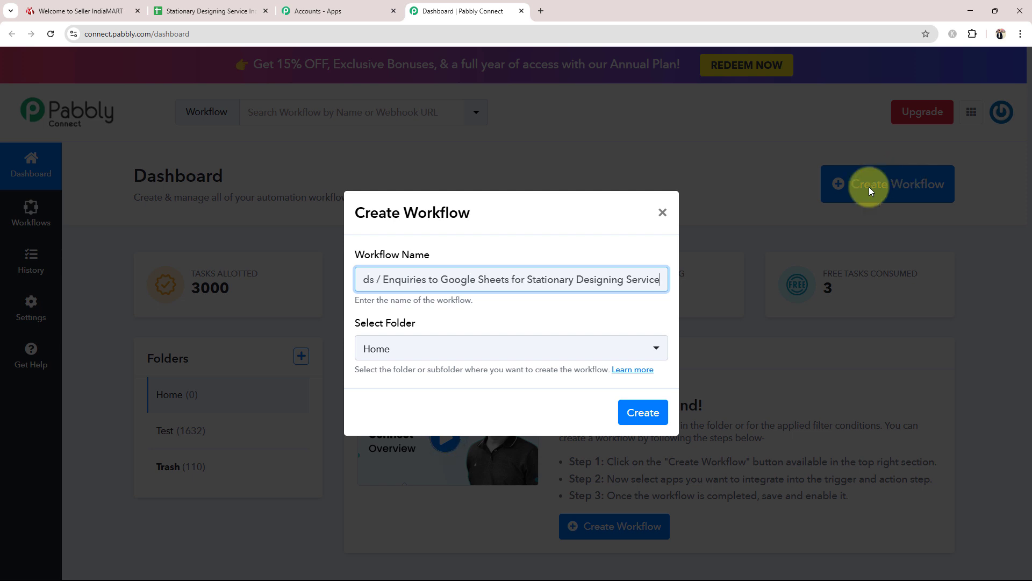
pyautogui.click(564, 301)
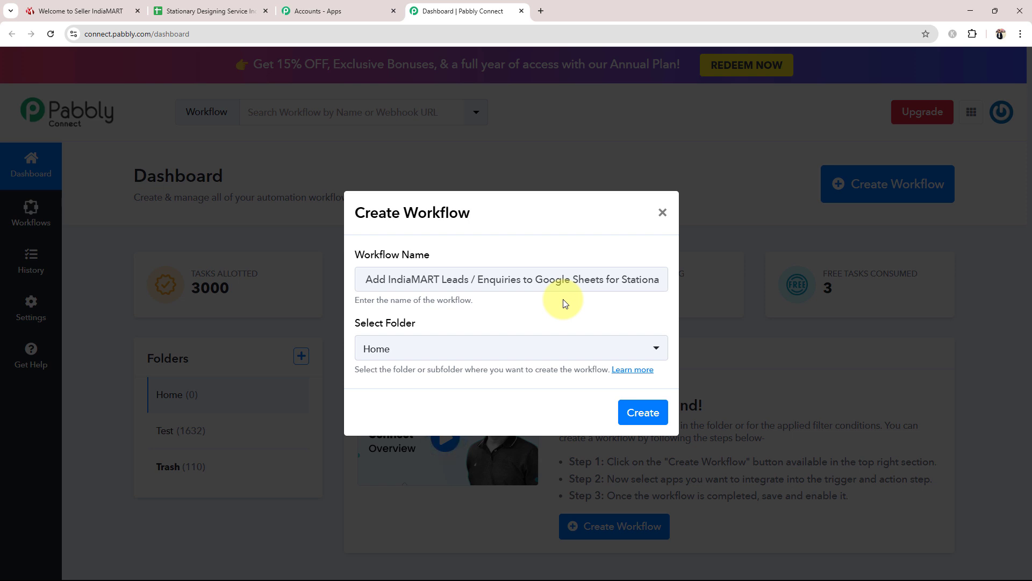
pyautogui.click(511, 347)
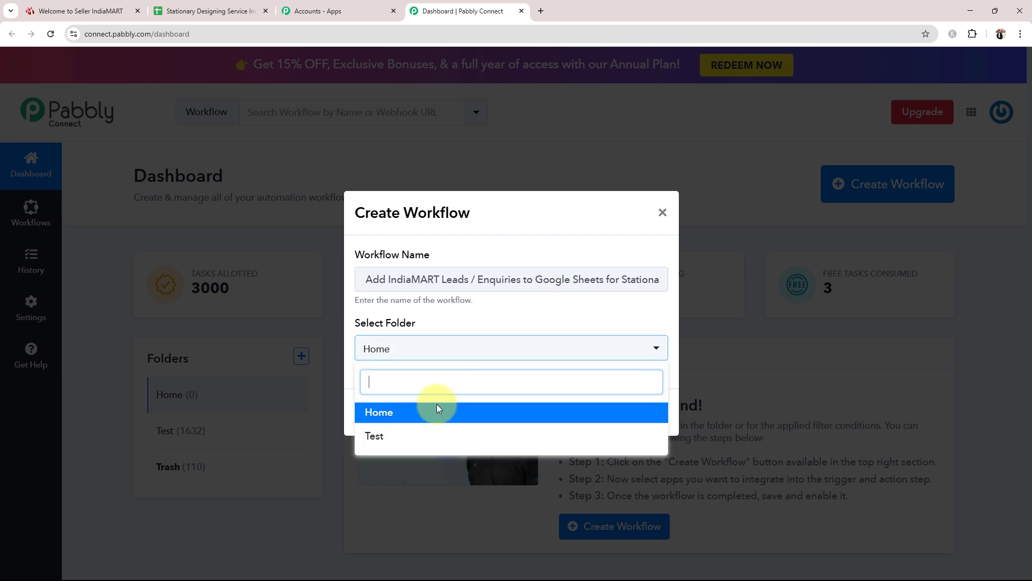
pyautogui.click(398, 420)
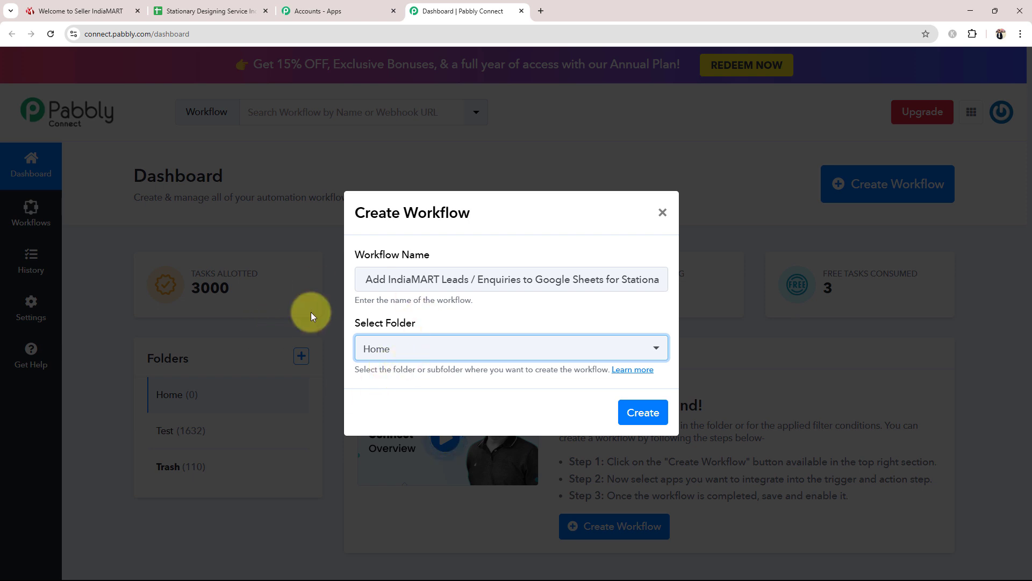
pyautogui.click(640, 412)
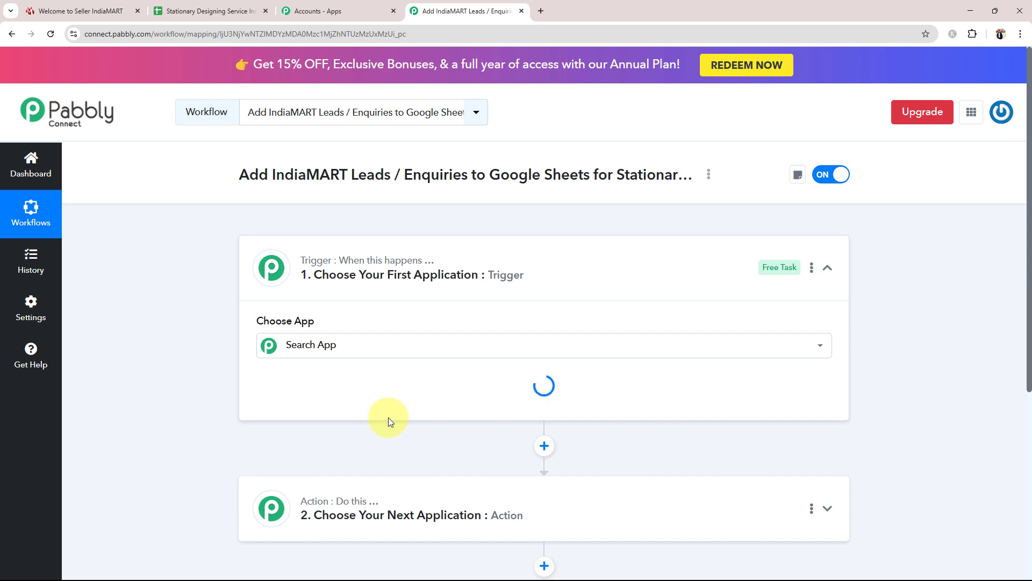
# Collapse the trigger card, check the lead sheet's columns, and return to the workflow.
pyautogui.click(443, 274)
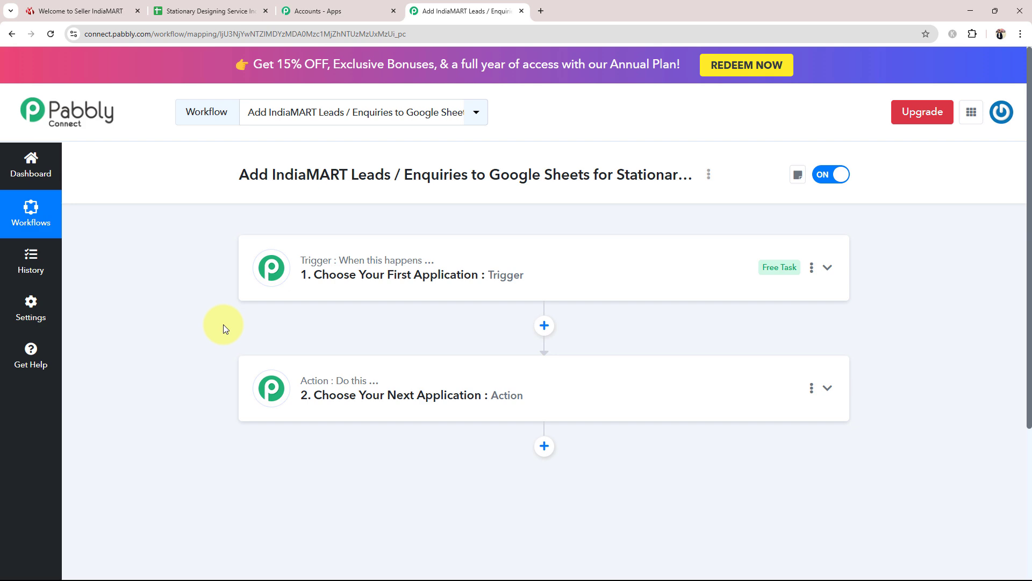
pyautogui.click(210, 10)
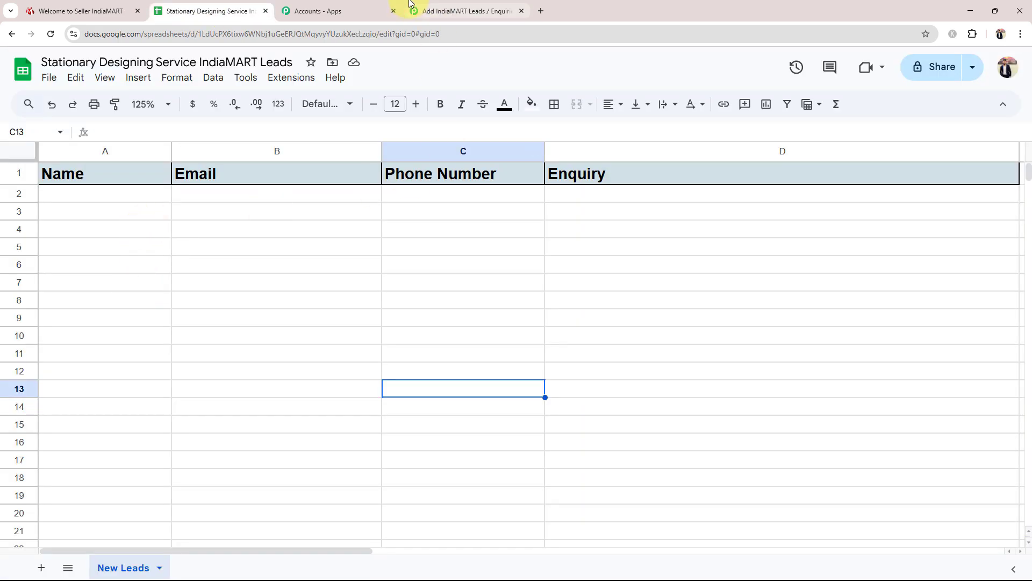
pyautogui.click(411, 4)
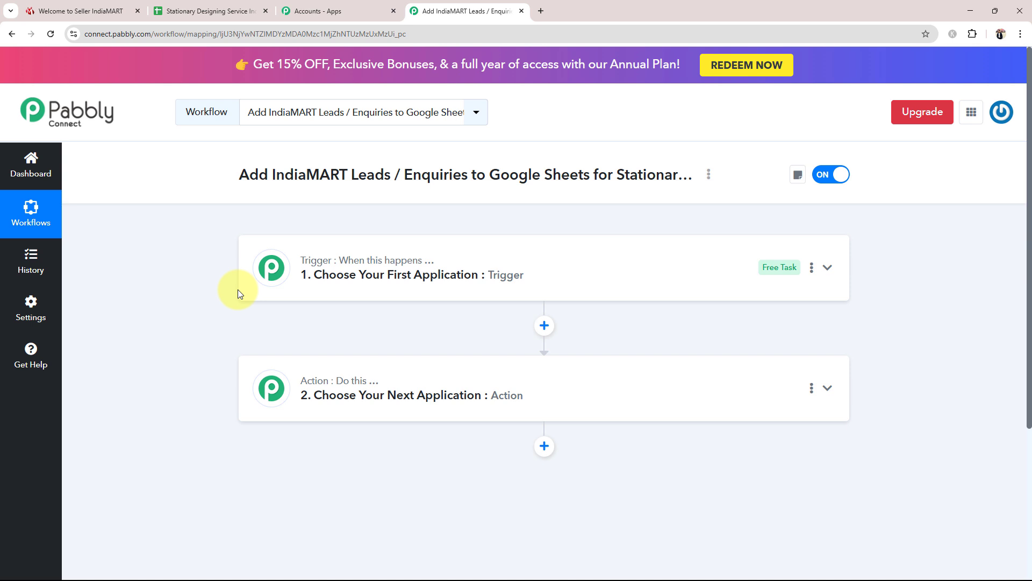
# Set the trigger to IndiaMART with the New Leads event.
pyautogui.click(285, 291)
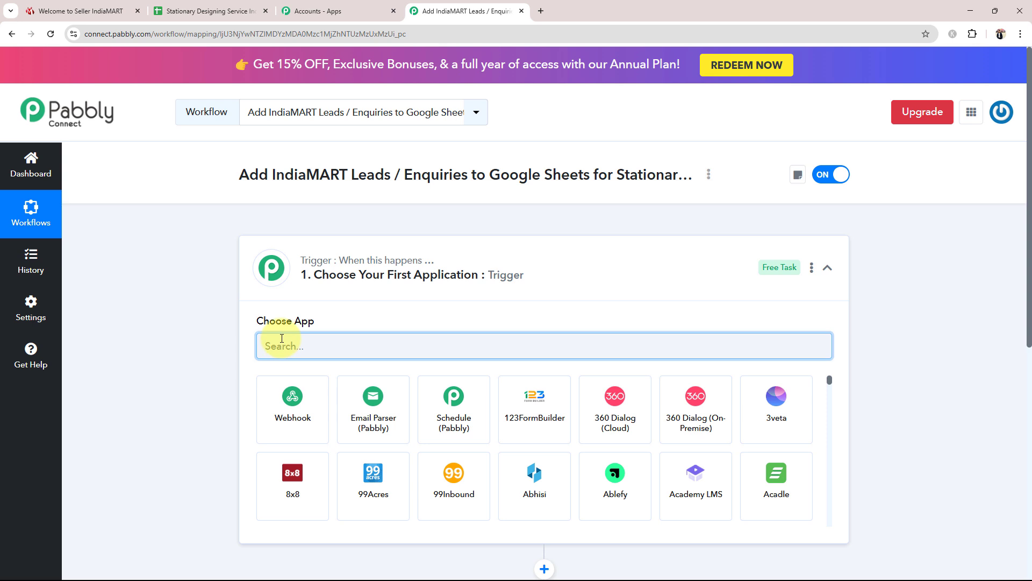
pyautogui.write('India')
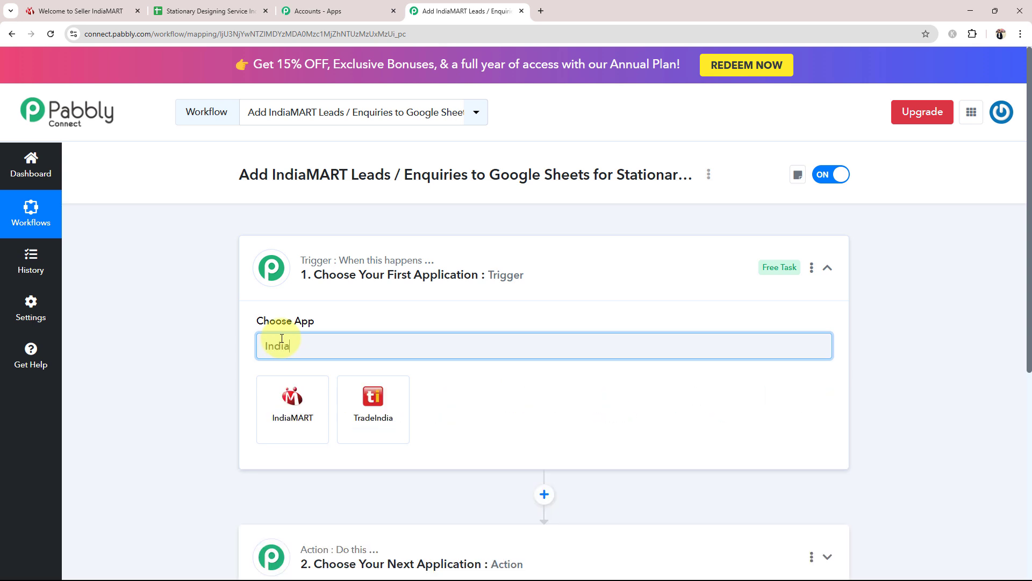
pyautogui.click(284, 401)
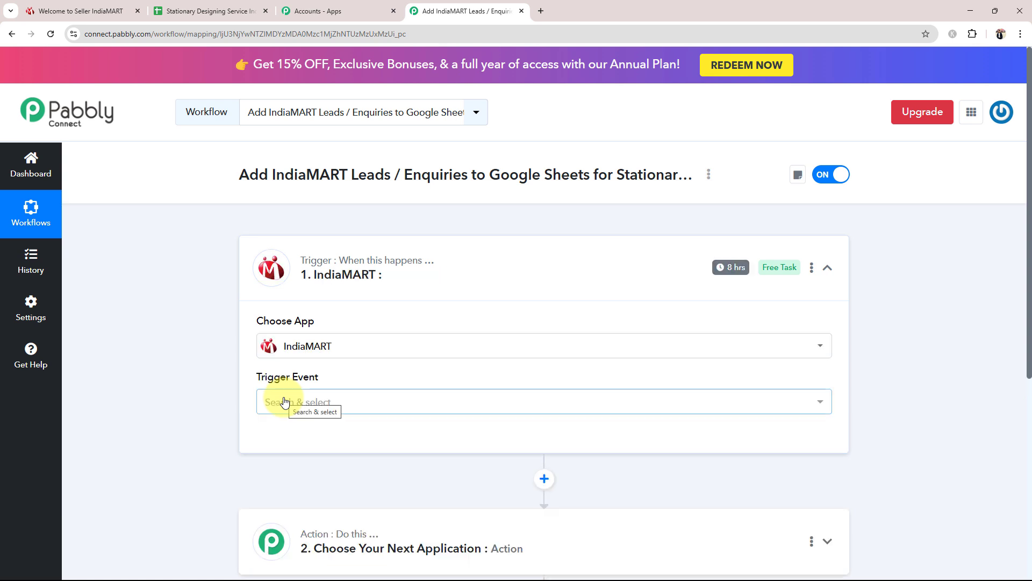
pyautogui.click(280, 406)
pyautogui.click(295, 398)
pyautogui.click(295, 399)
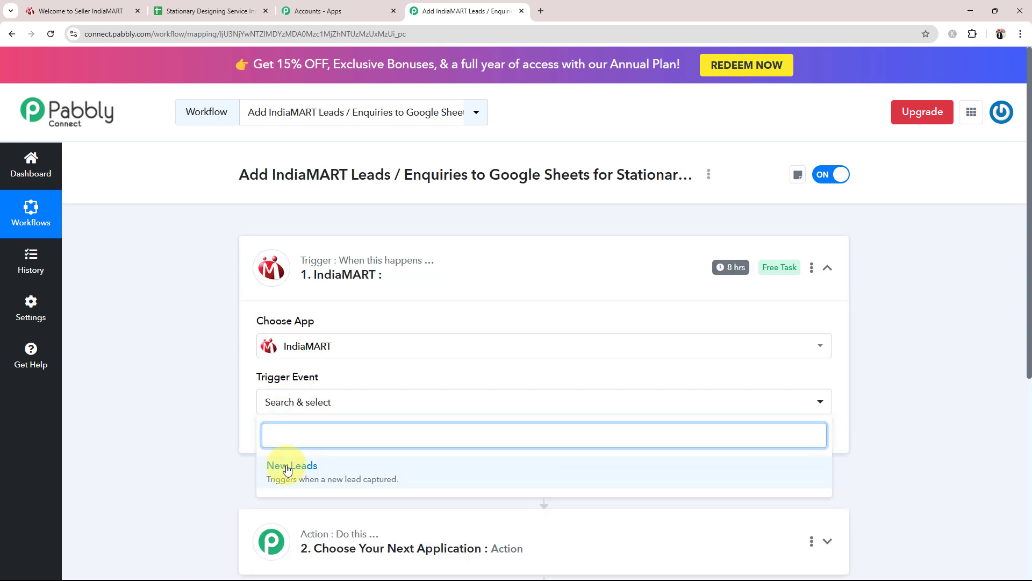
pyautogui.click(277, 466)
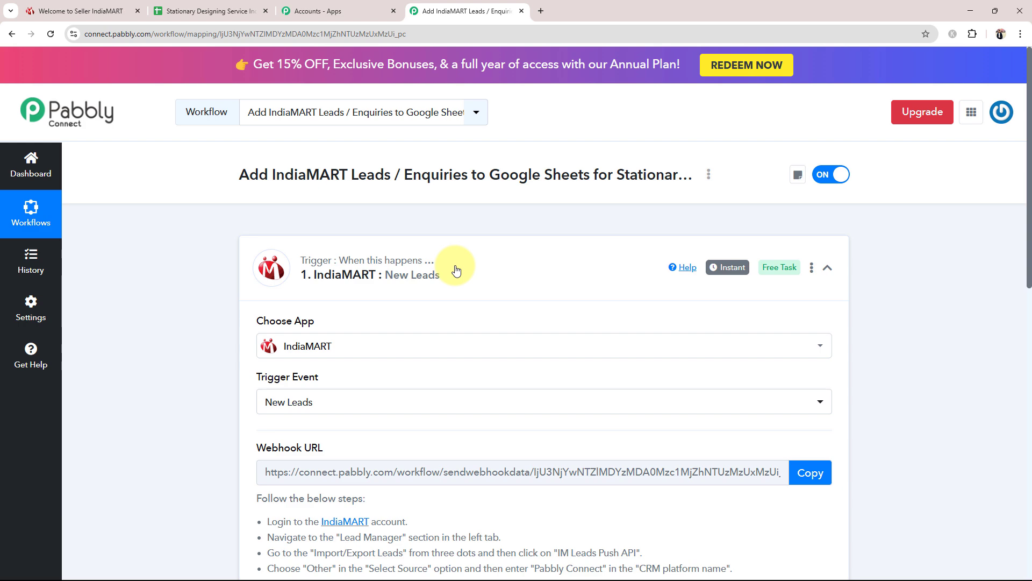
pyautogui.click(456, 269)
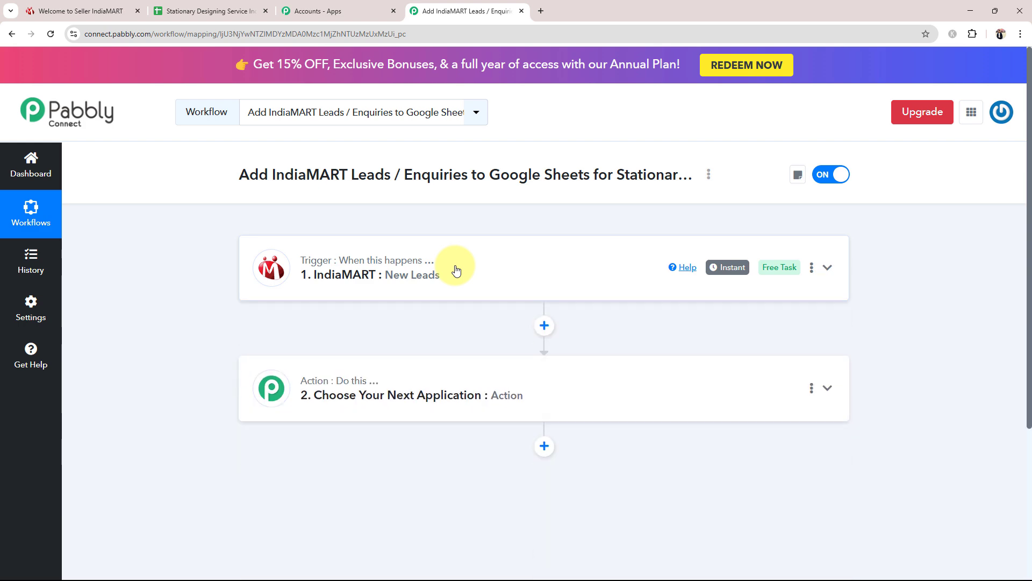
# Set the action to Google Sheets with the Add New Row event.
pyautogui.click(410, 413)
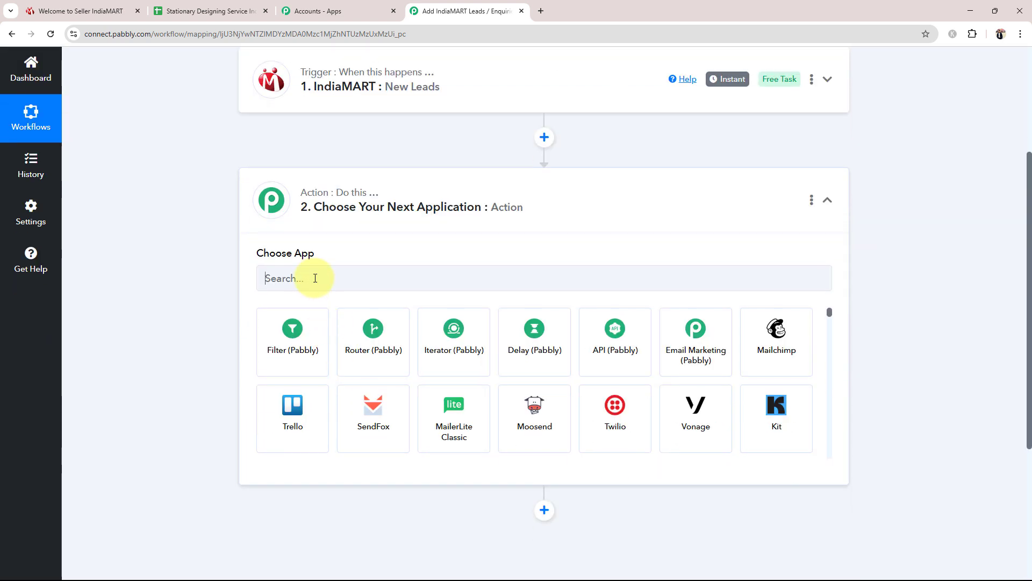
pyautogui.click(315, 278)
pyautogui.write('Gogl')
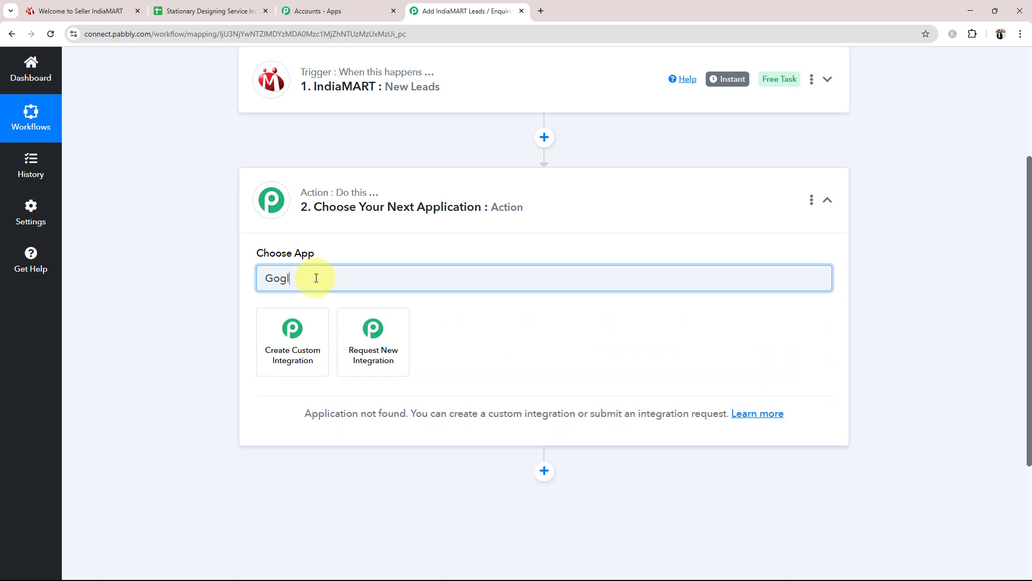
pyautogui.press('BackSpace')
pyautogui.press('BackSpace')
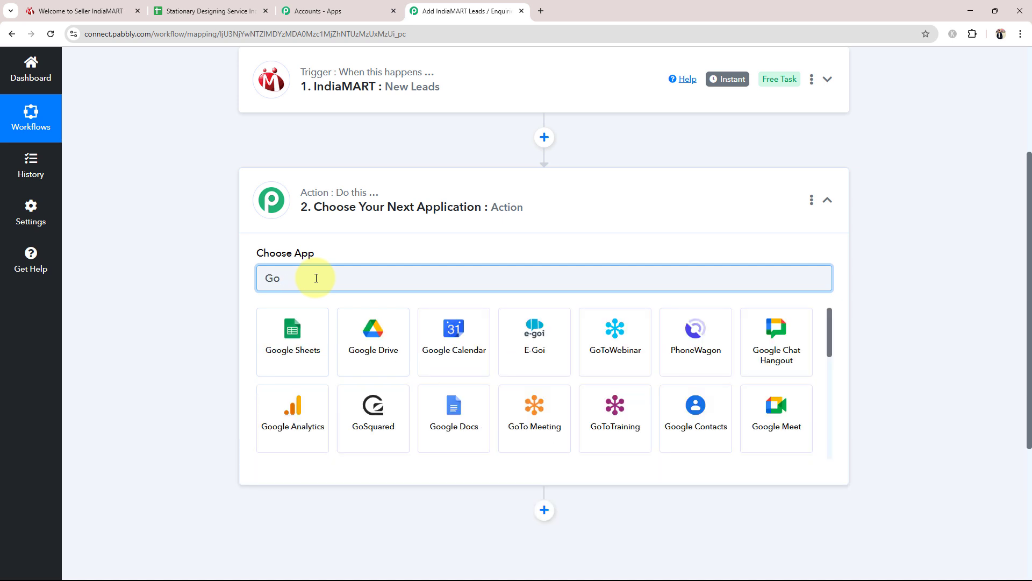
pyautogui.click(292, 338)
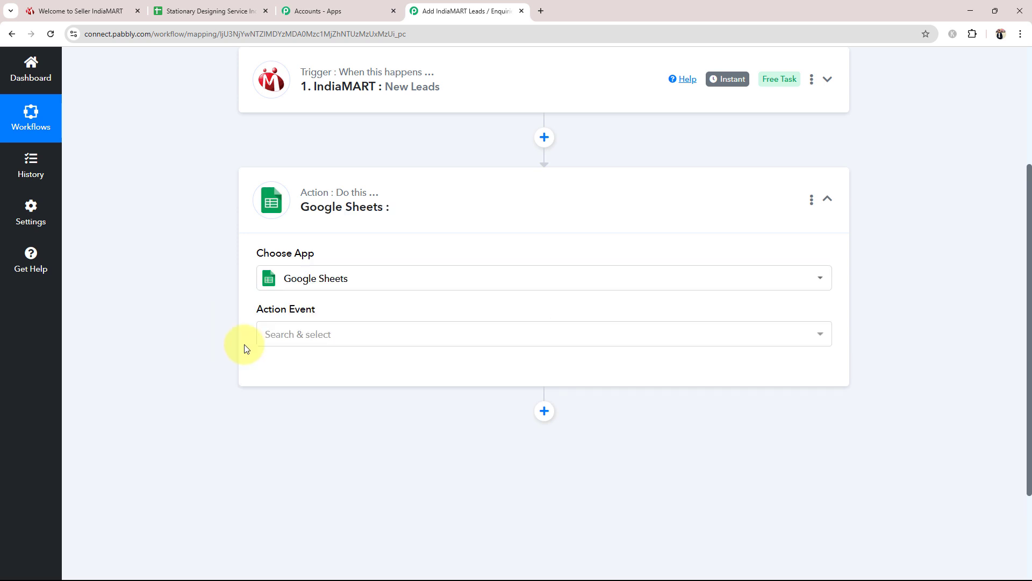
pyautogui.click(283, 344)
pyautogui.click(300, 137)
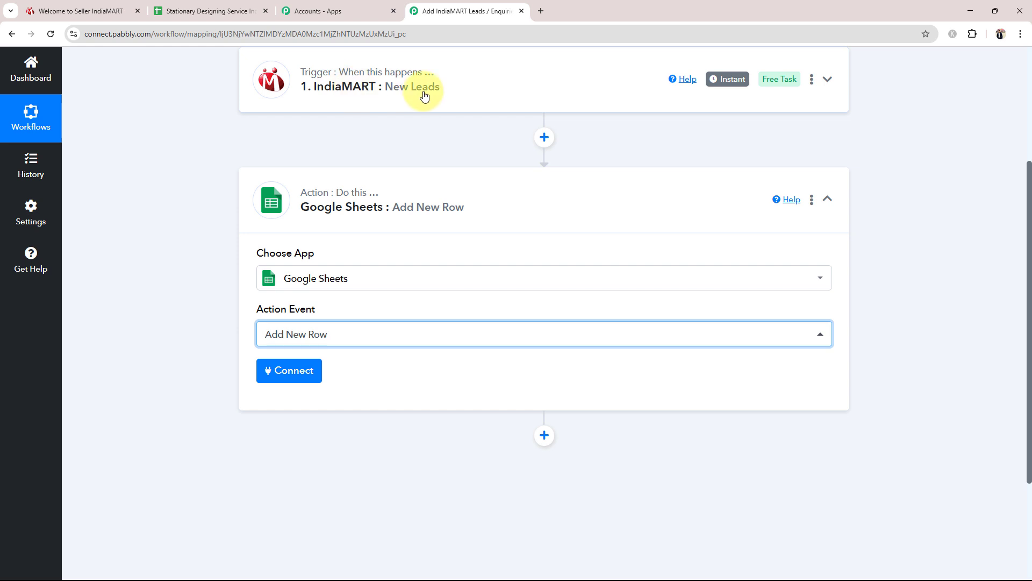
pyautogui.click(497, 203)
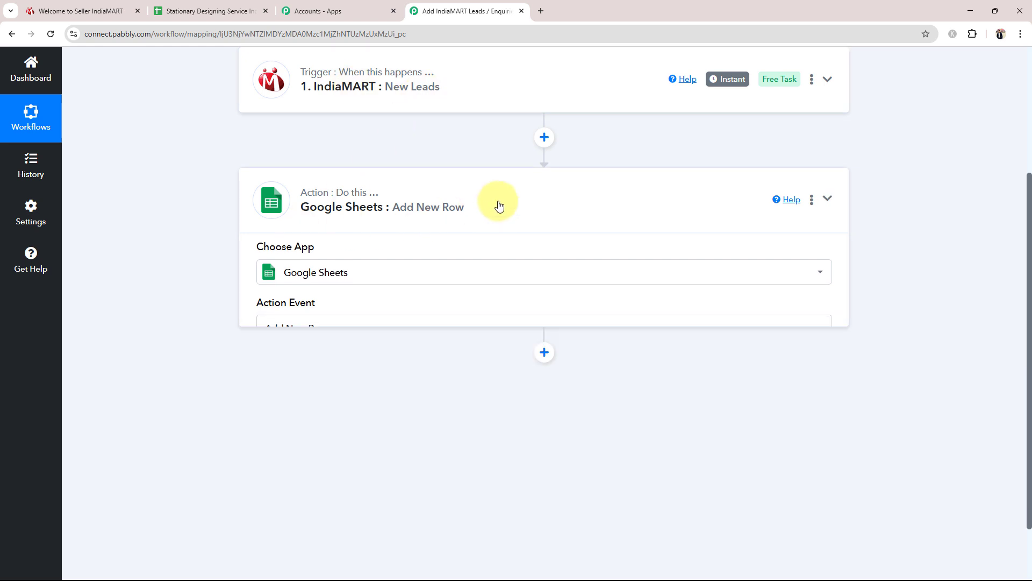
pyautogui.scroll(3, 498, 201)
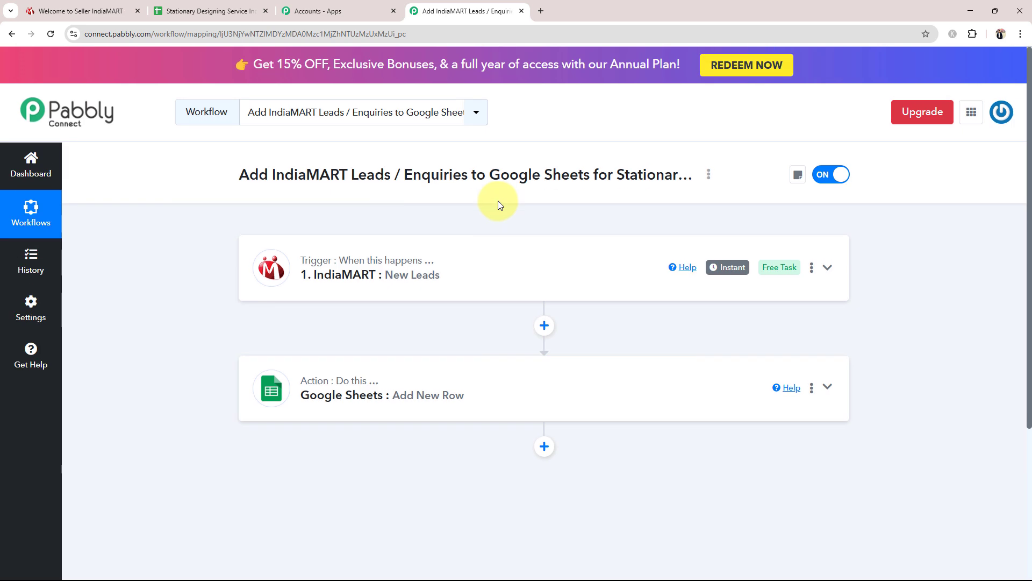
# Expand the IndiaMART trigger's settings to locate its Webhook URL.
pyautogui.click(209, 11)
pyautogui.click(483, 11)
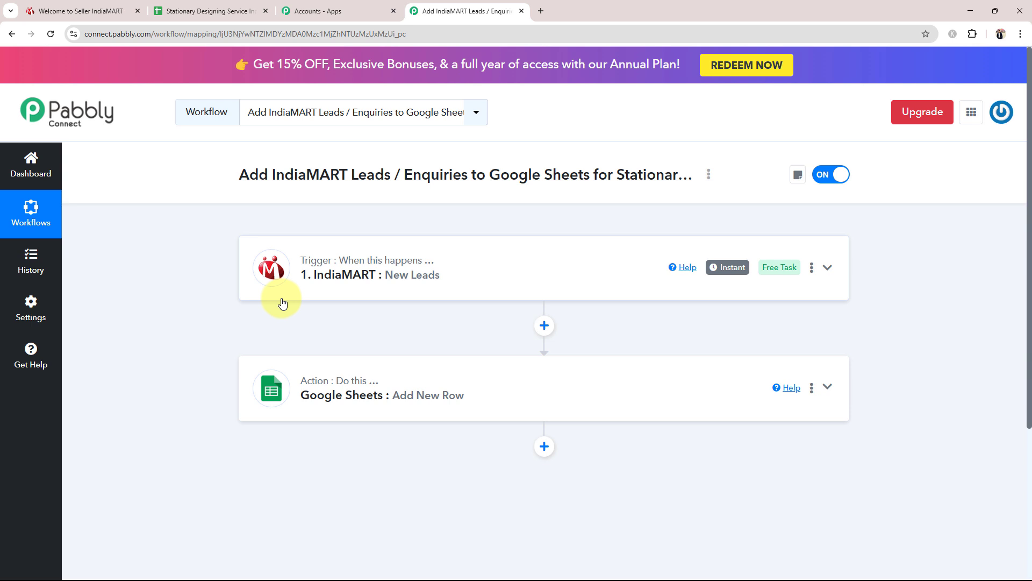
pyautogui.click(346, 277)
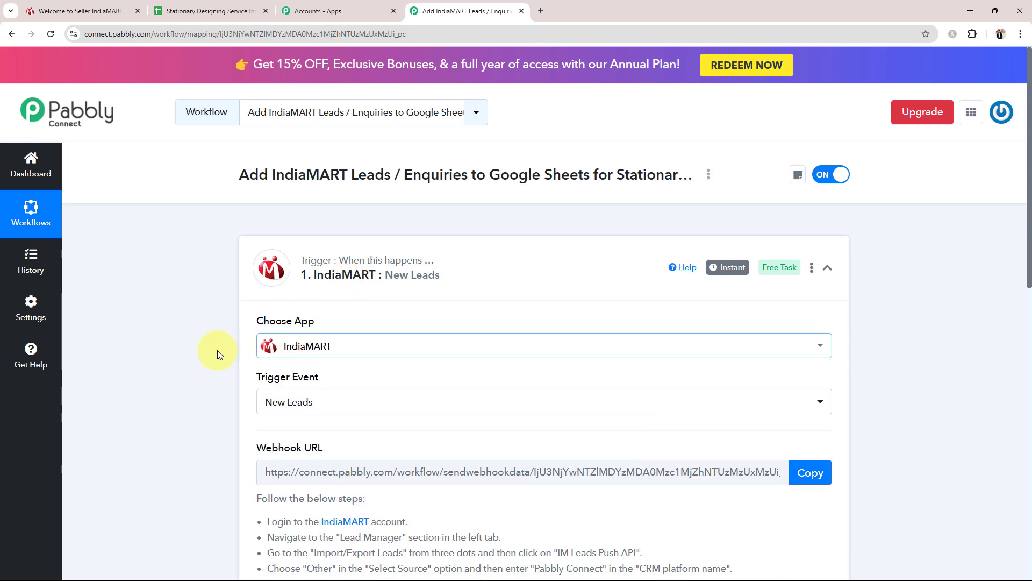
pyautogui.scroll(-3, 215, 352)
pyautogui.scroll(-2, 214, 353)
pyautogui.scroll(2, 214, 352)
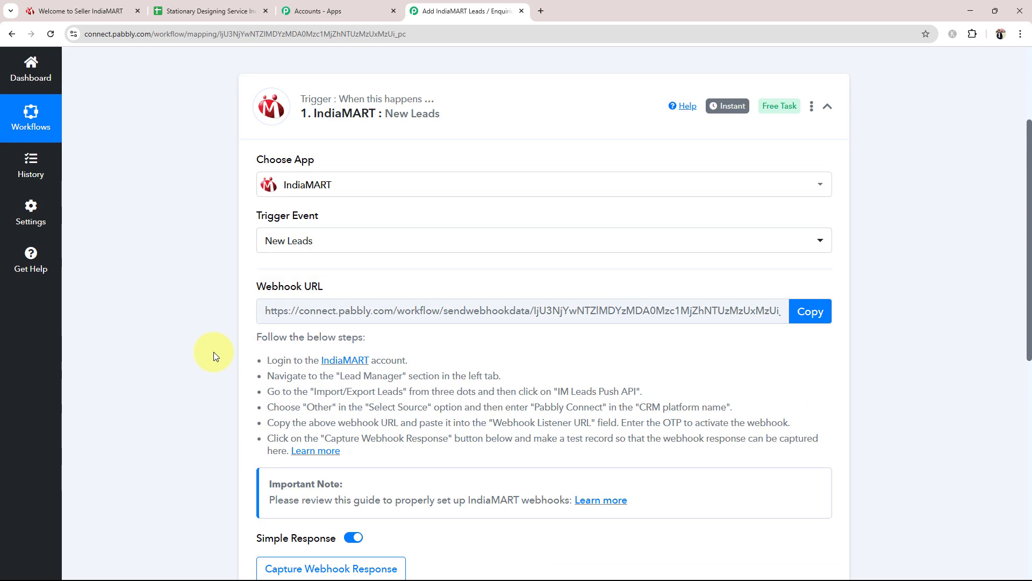
pyautogui.moveTo(259, 287); pyautogui.dragTo(385, 285)
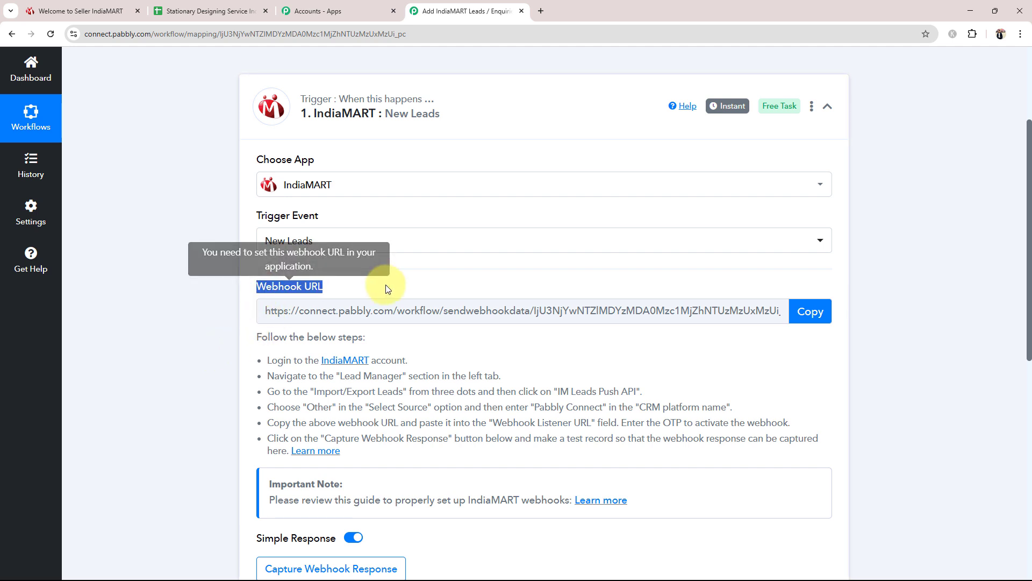
pyautogui.click(204, 363)
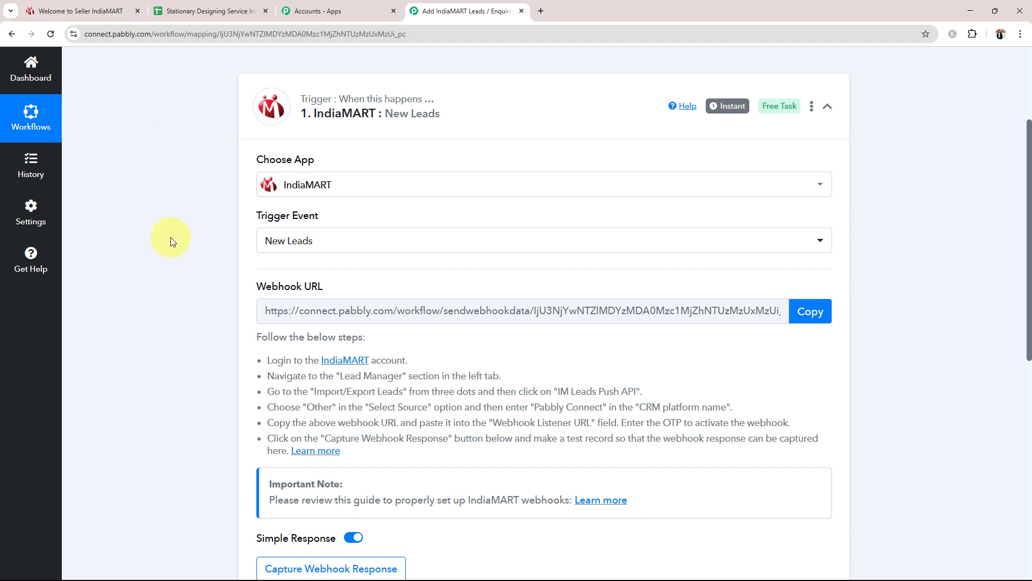
pyautogui.scroll(-1, 196, 269)
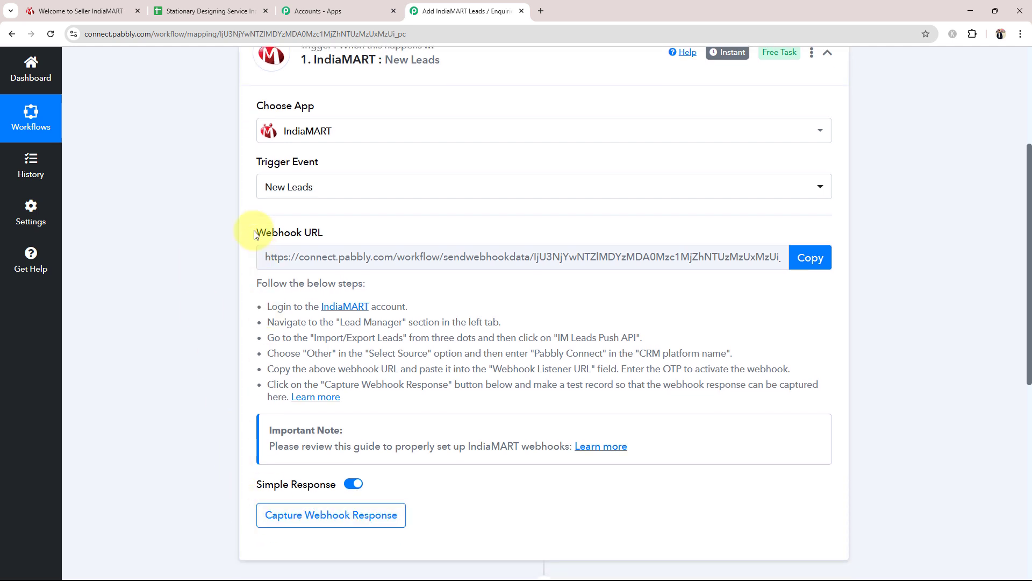
pyautogui.moveTo(253, 226); pyautogui.dragTo(333, 236)
pyautogui.click(217, 267)
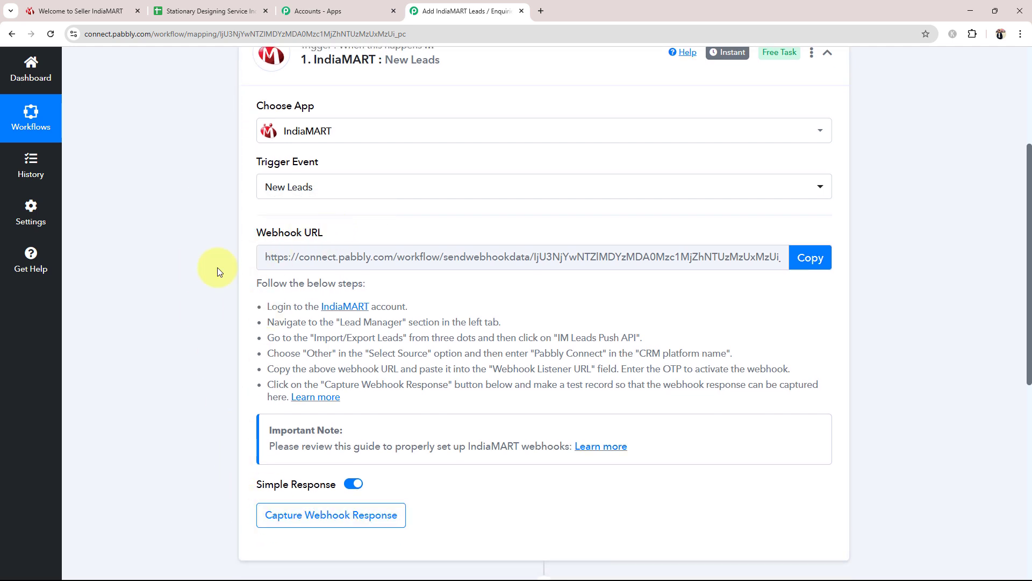
# Copy the webhook URL so the trigger waits for a response, then return to IndiaMART Seller.
pyautogui.click(795, 267)
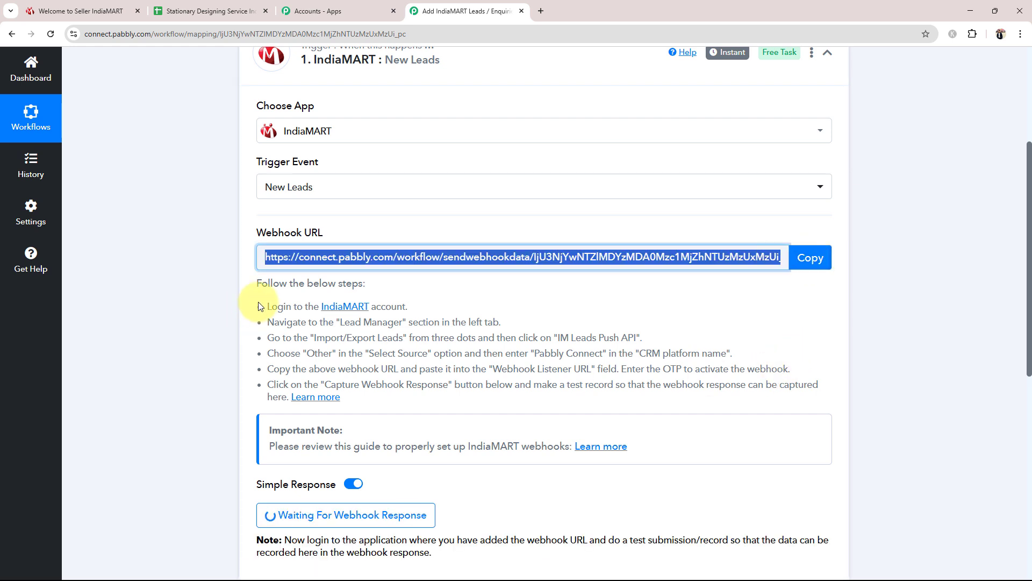
pyautogui.moveTo(260, 297); pyautogui.dragTo(402, 389)
pyautogui.click(157, 342)
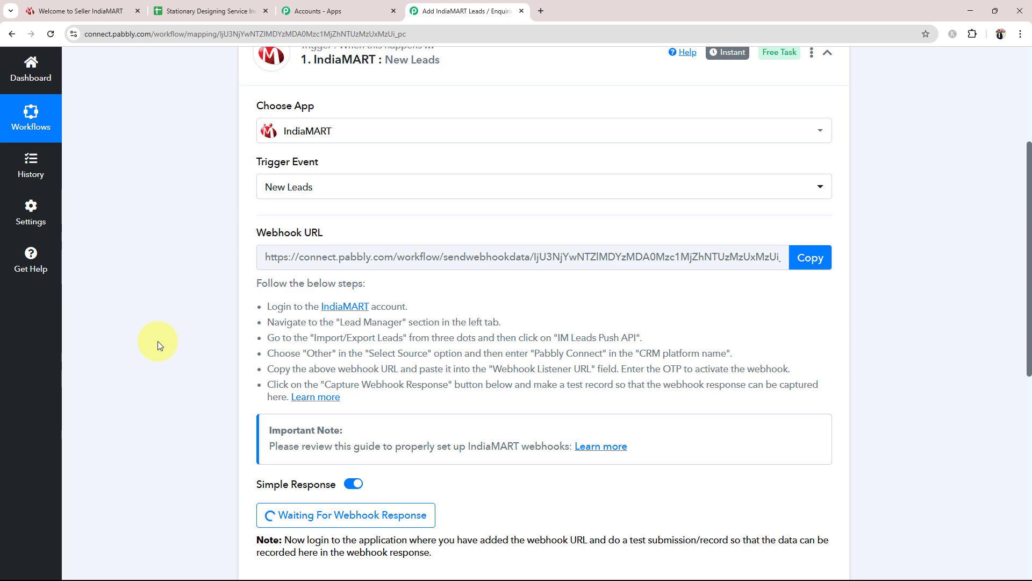
pyautogui.click(81, 11)
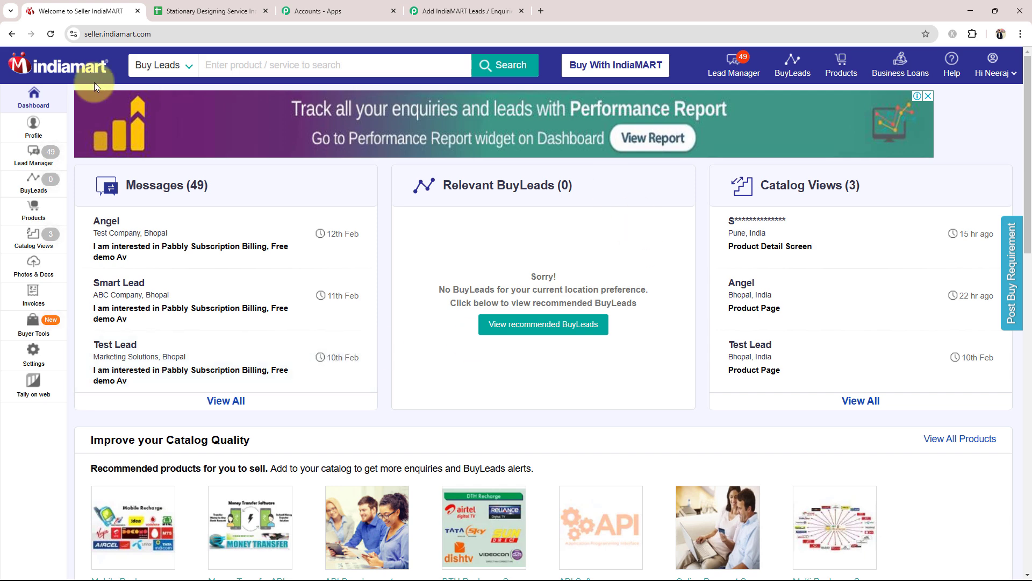
# Open Lead Manager's Push API settings with source Other and platform name Pabbly Connect.
pyautogui.click(29, 154)
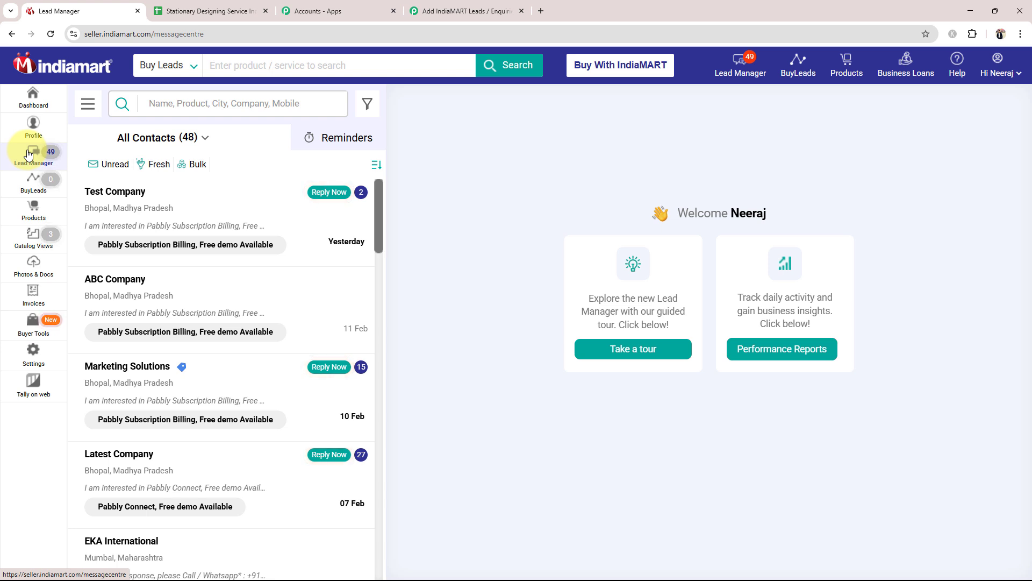
pyautogui.click(88, 105)
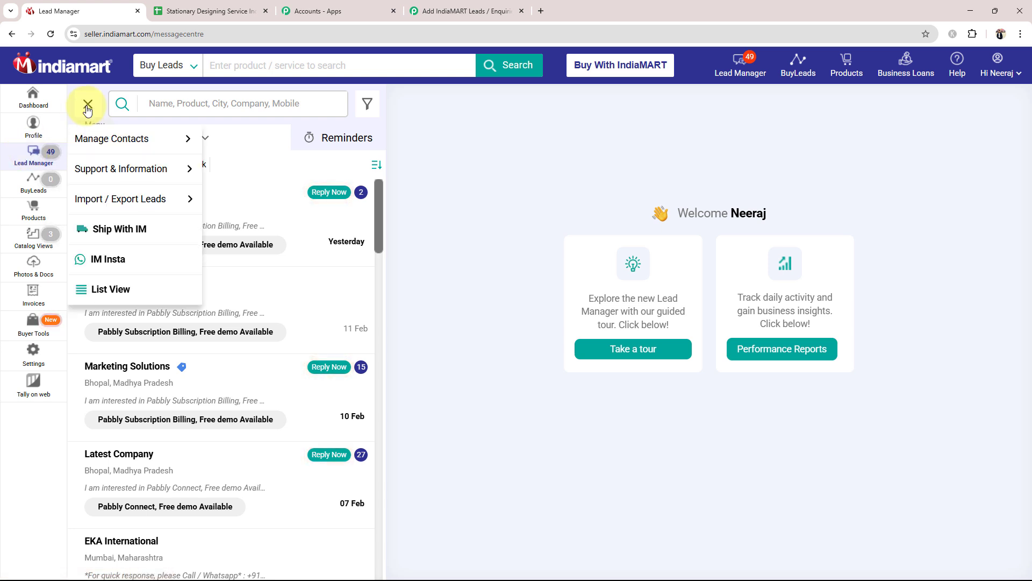
pyautogui.moveTo(89, 201)
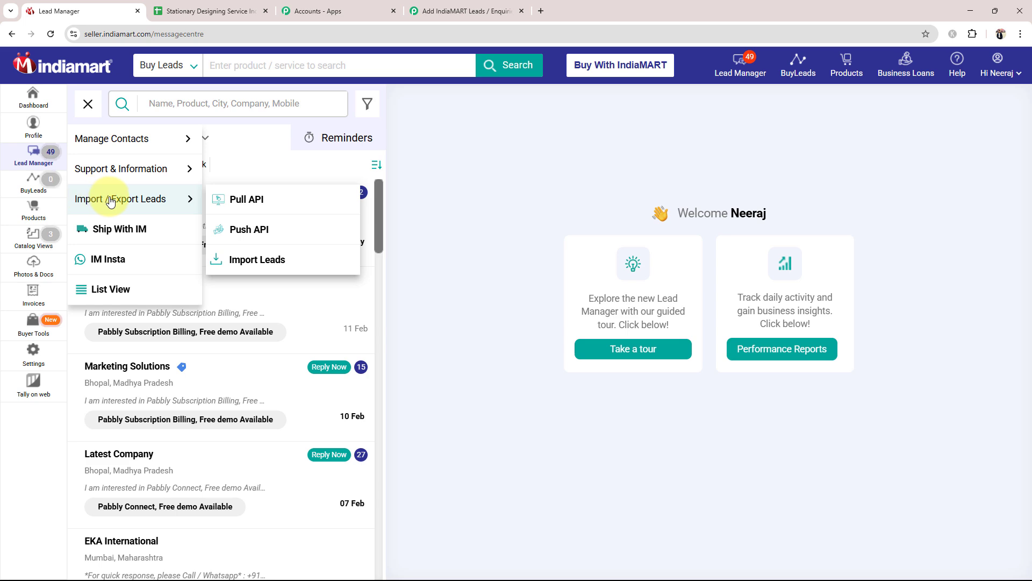
pyautogui.click(234, 231)
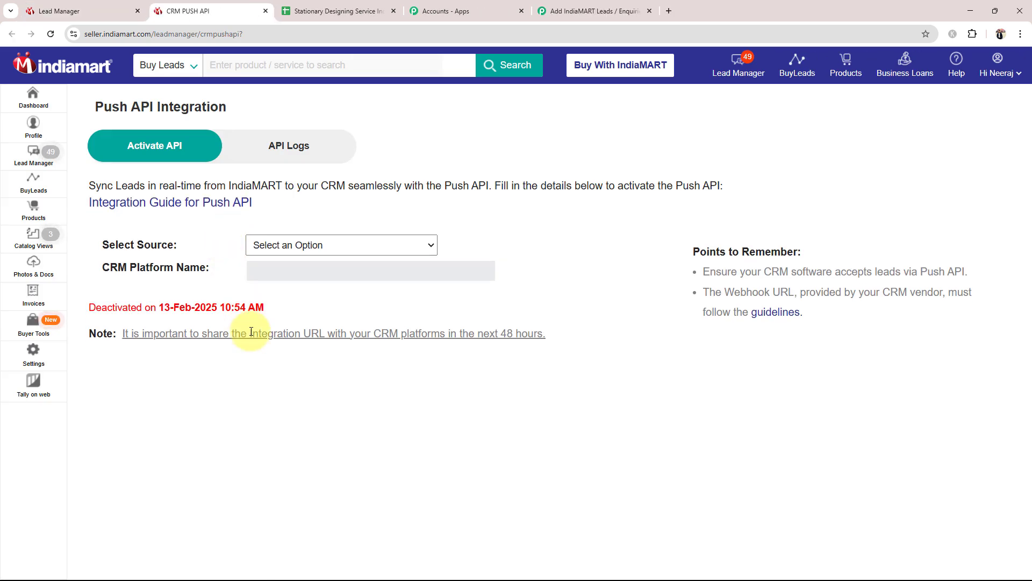
pyautogui.click(279, 245)
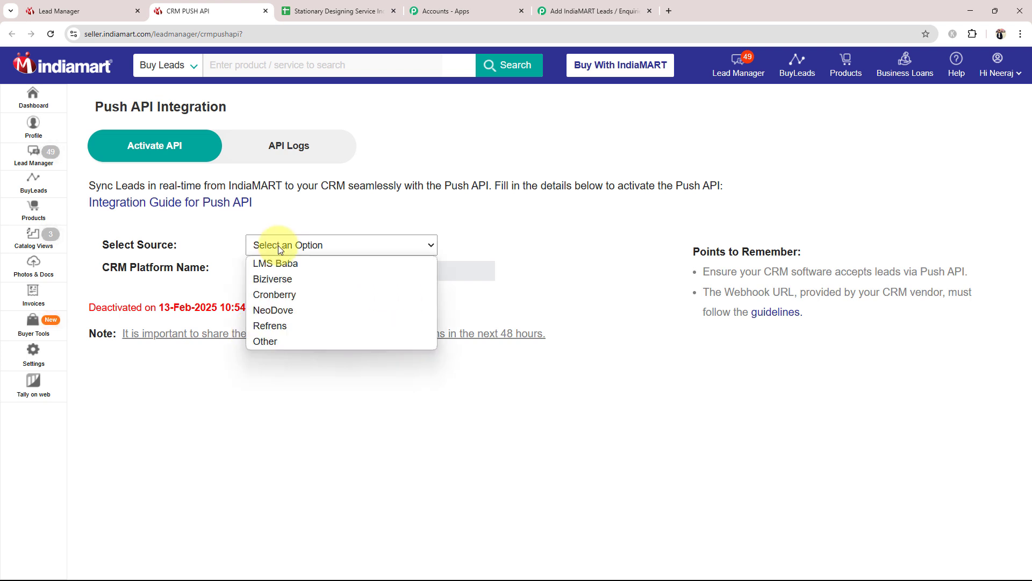
pyautogui.click(277, 340)
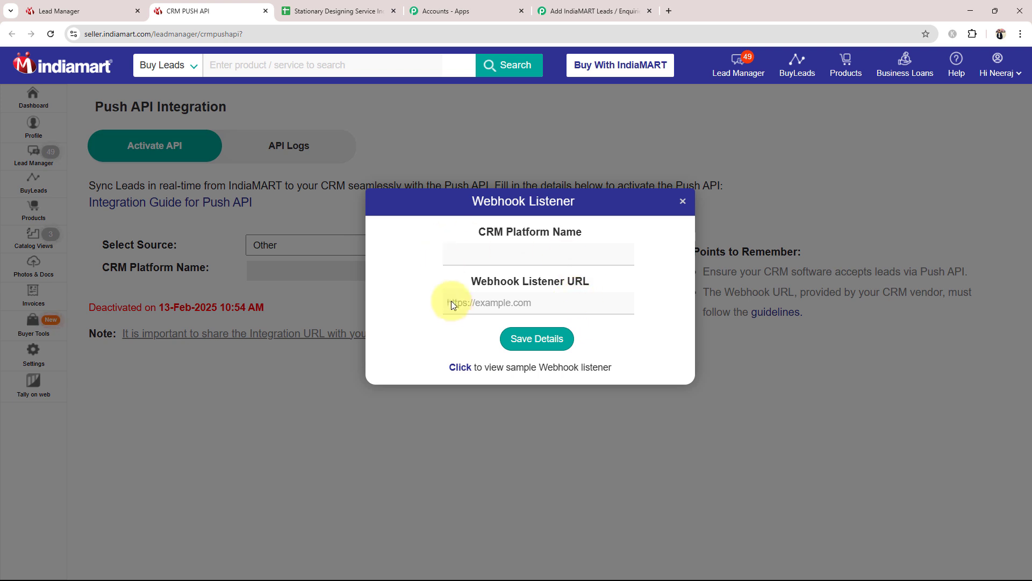
pyautogui.click(466, 251)
pyautogui.click(526, 283)
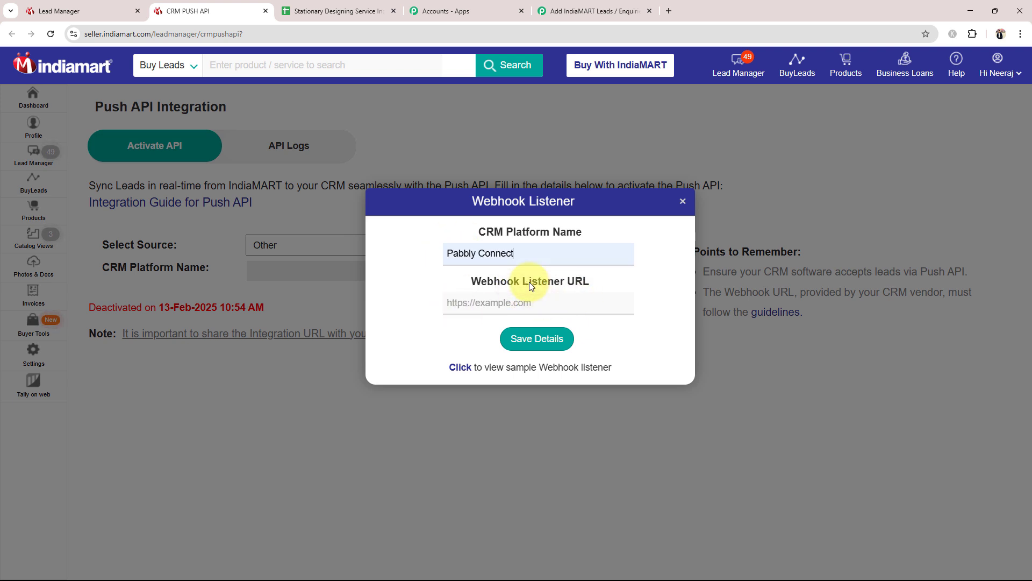
# Paste the re-copied Pabbly webhook URL as the Webhook Listener URL and save the details.
pyautogui.click(591, 10)
pyautogui.click(802, 257)
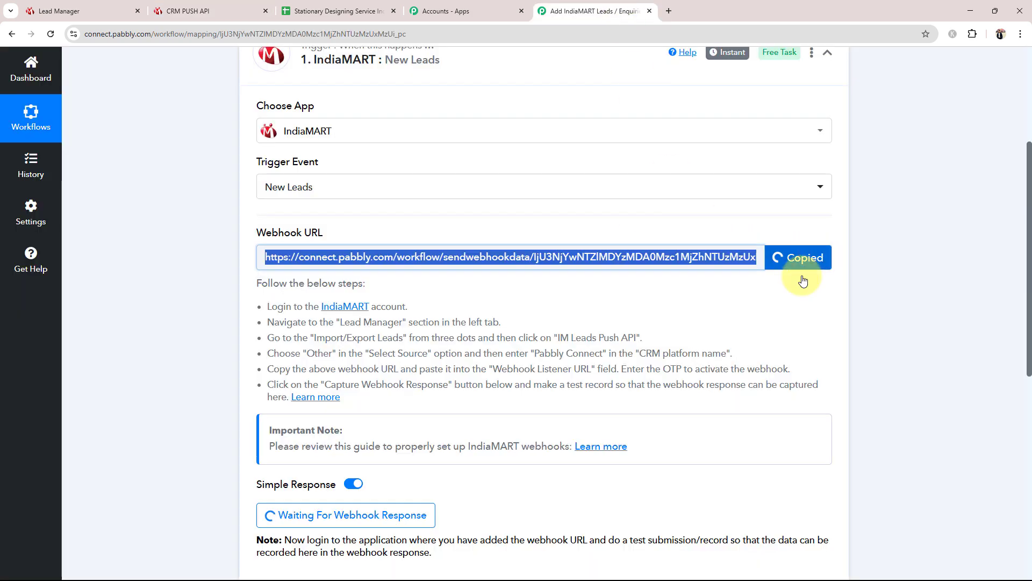
pyautogui.click(174, 7)
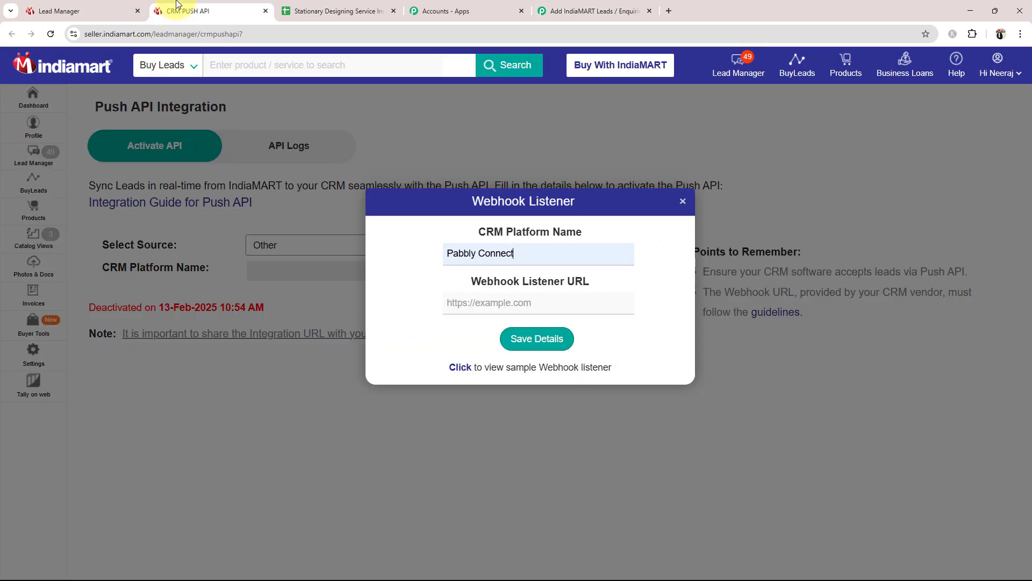
pyautogui.click(456, 306)
pyautogui.hotkey('ctrl', 'v')
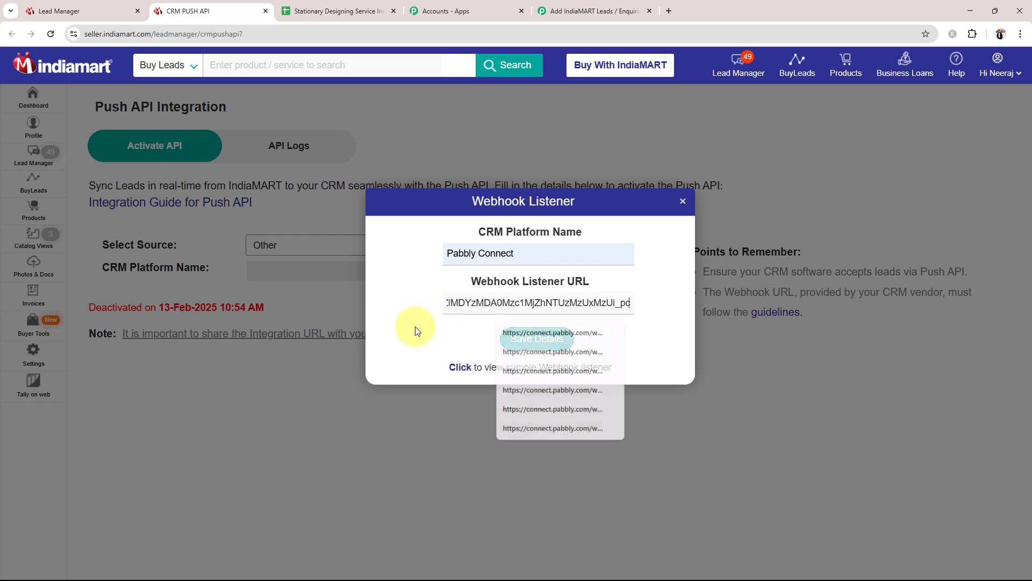
pyautogui.click(415, 330)
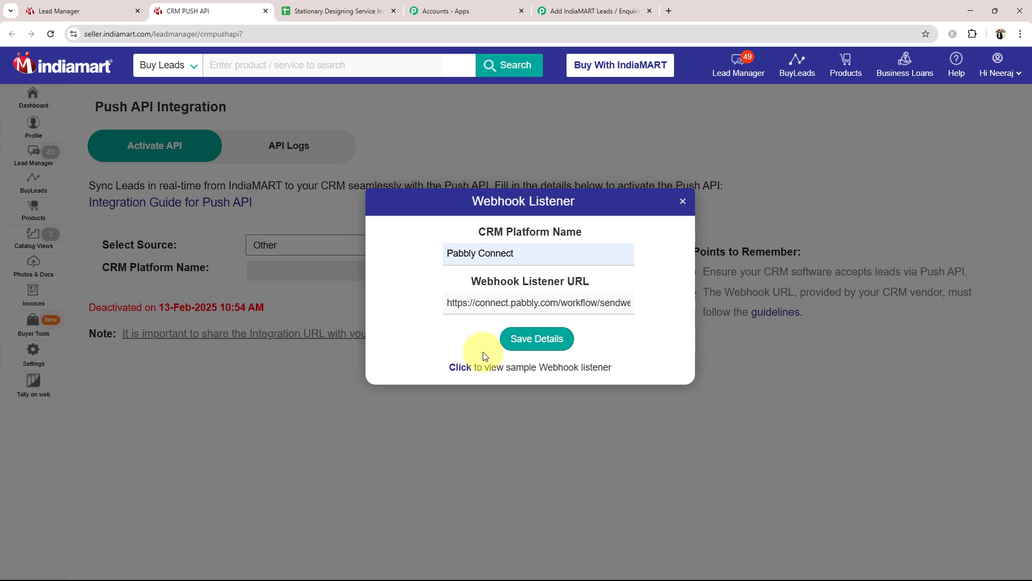
pyautogui.click(532, 340)
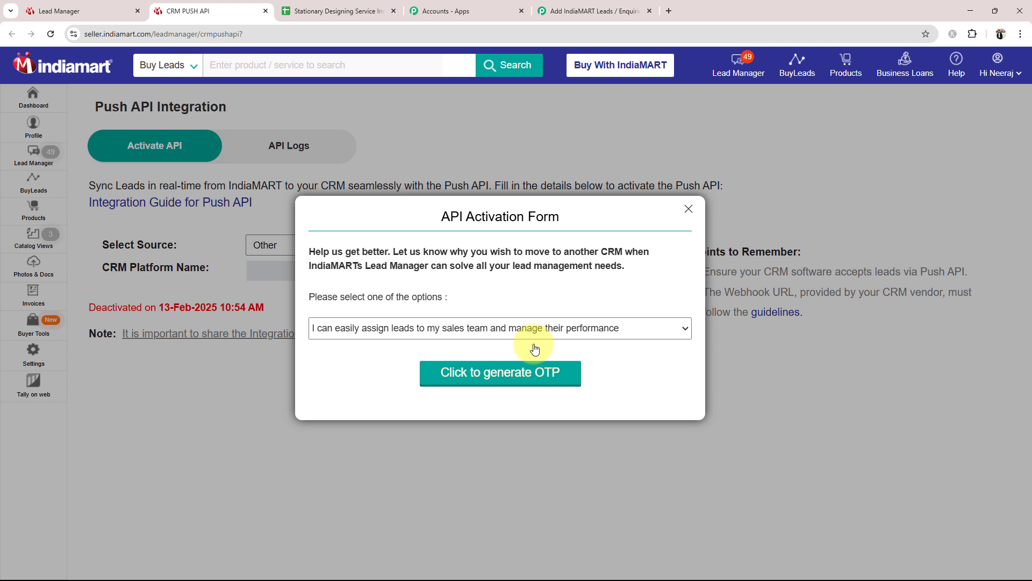
# Choose the permanently-save-leads reason, request an OTP, and submit the received code to activate.
pyautogui.click(440, 328)
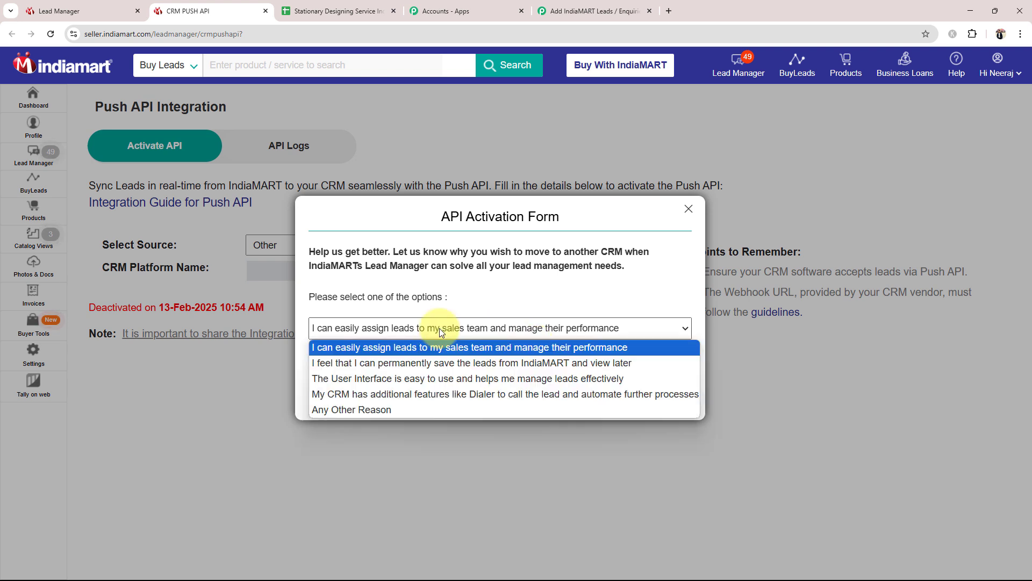
pyautogui.click(406, 362)
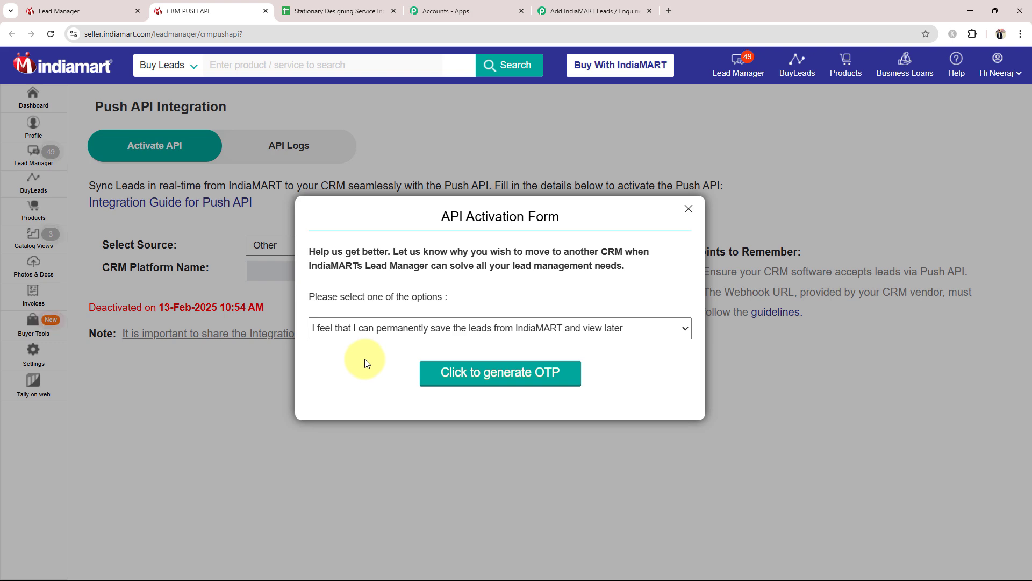
pyautogui.click(557, 375)
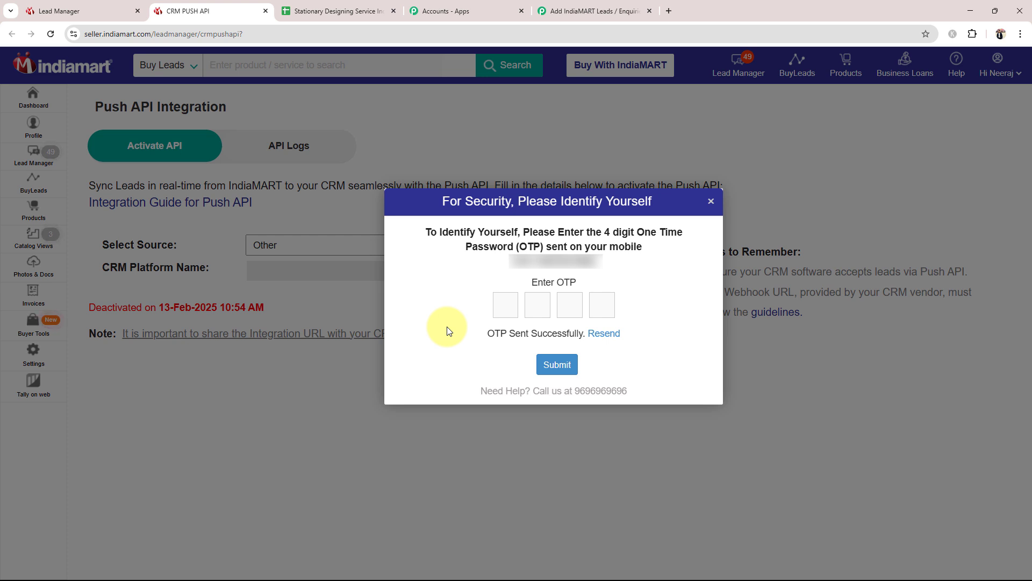
pyautogui.click(557, 366)
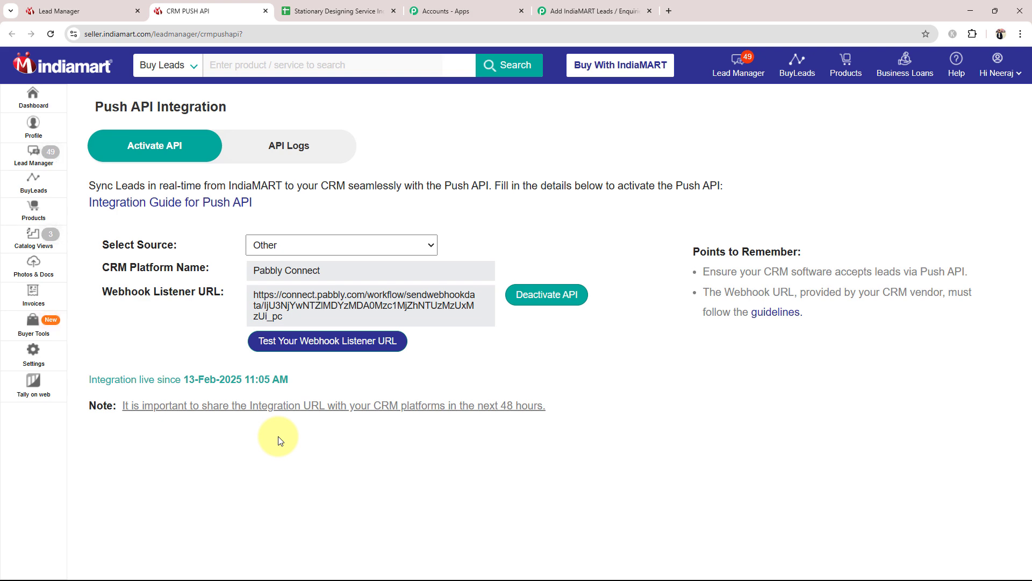
# Check the Pabbly workflow's trigger, still showing Waiting For Webhook Response.
pyautogui.click(559, 11)
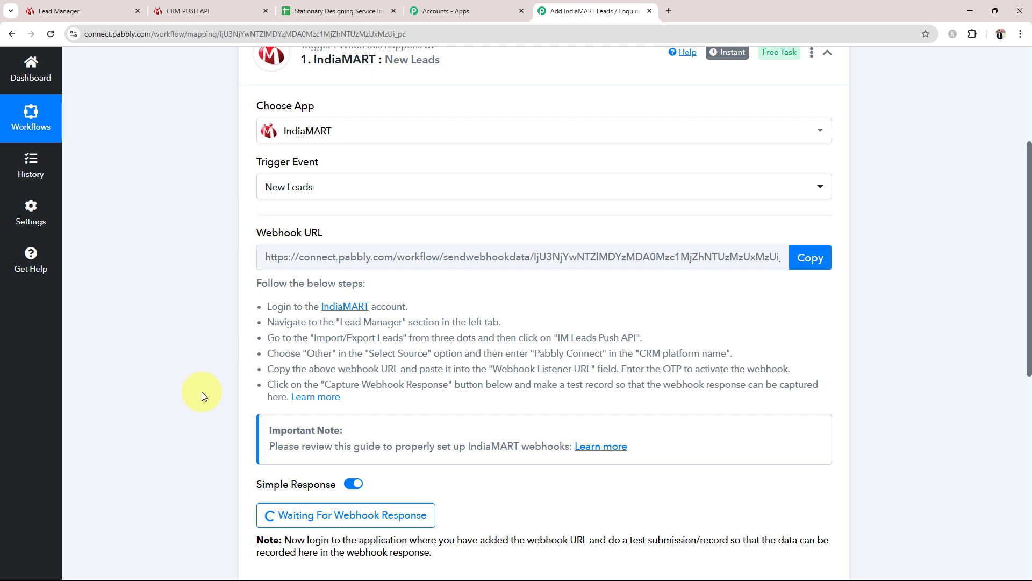
pyautogui.scroll(-2, 201, 401)
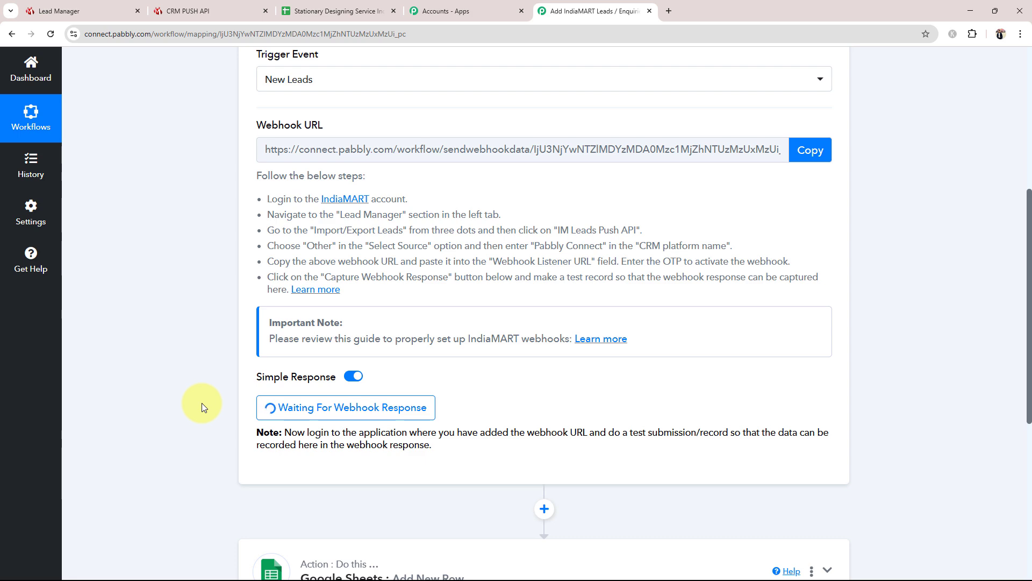
pyautogui.scroll(1, 201, 402)
# On the CRM Push API page, open Test Your Webhook Listener URL.
pyautogui.click(58, 8)
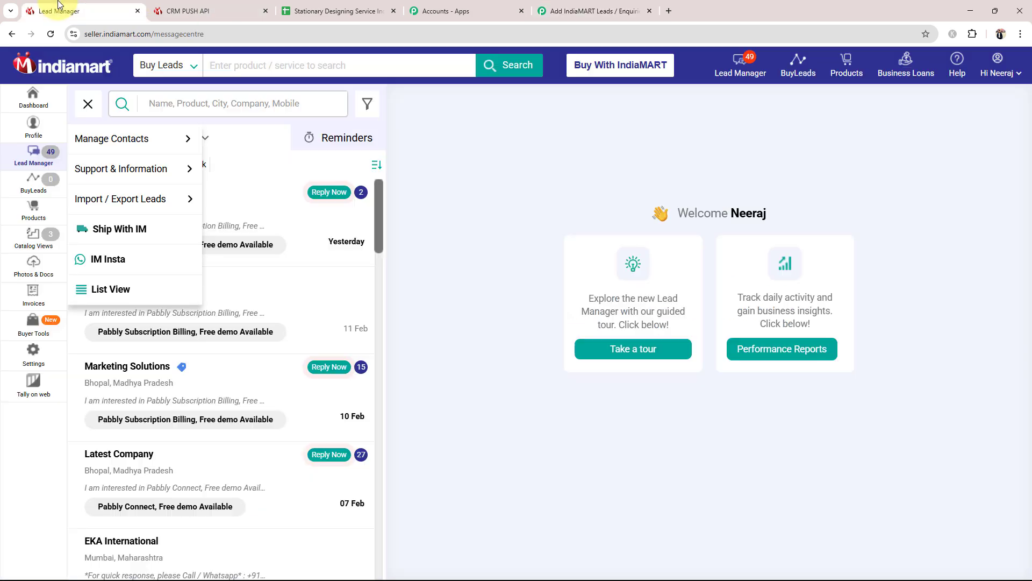
pyautogui.click(189, 9)
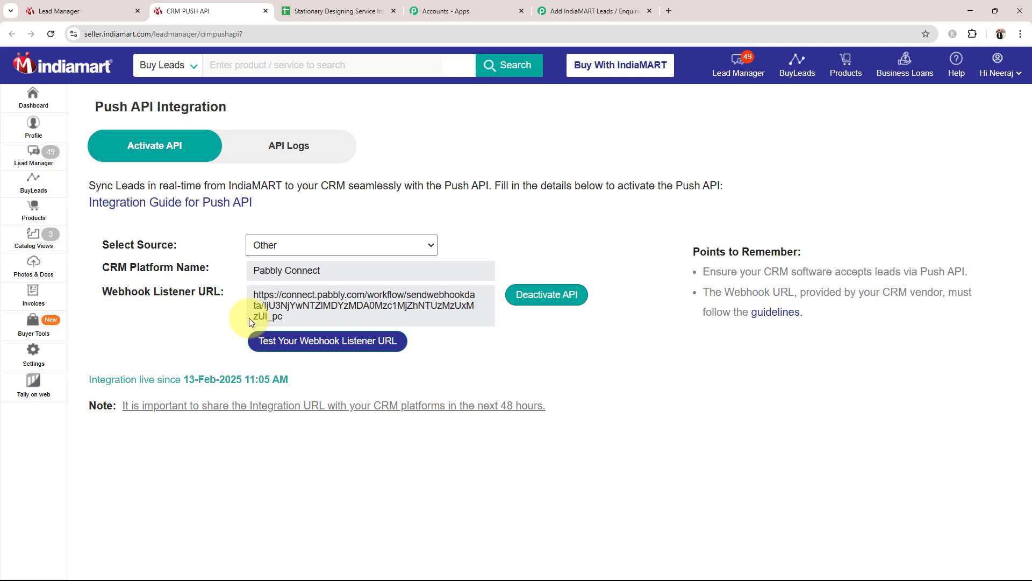
pyautogui.click(329, 343)
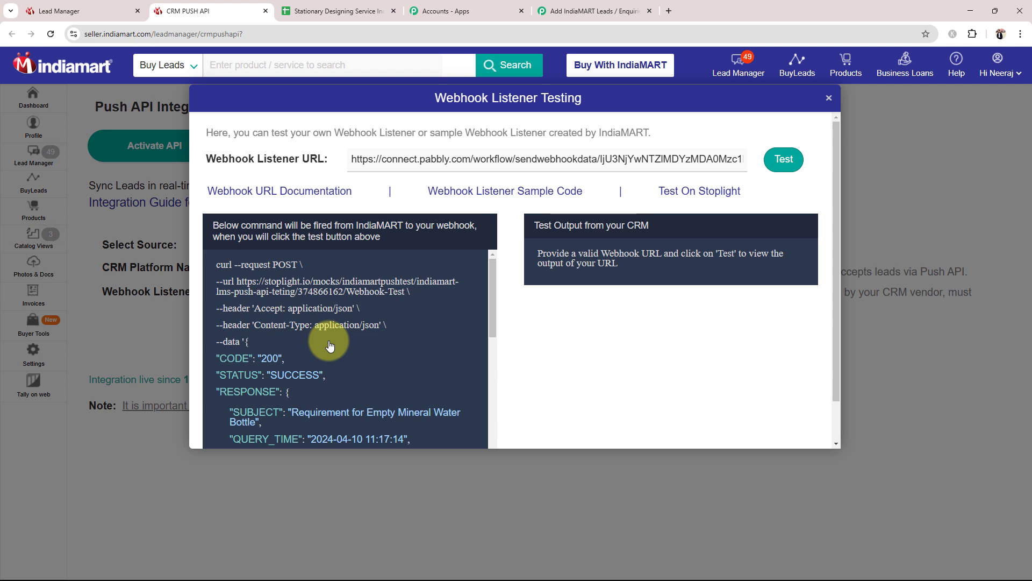
# Send IndiaMART's sample lead to the Pabbly webhook and confirm the HTTP 200 OK reply.
pyautogui.moveTo(493, 286)
pyautogui.mouseDown()
pyautogui.moveTo(493, 318)
pyautogui.moveTo(498, 298)
pyautogui.mouseUp()
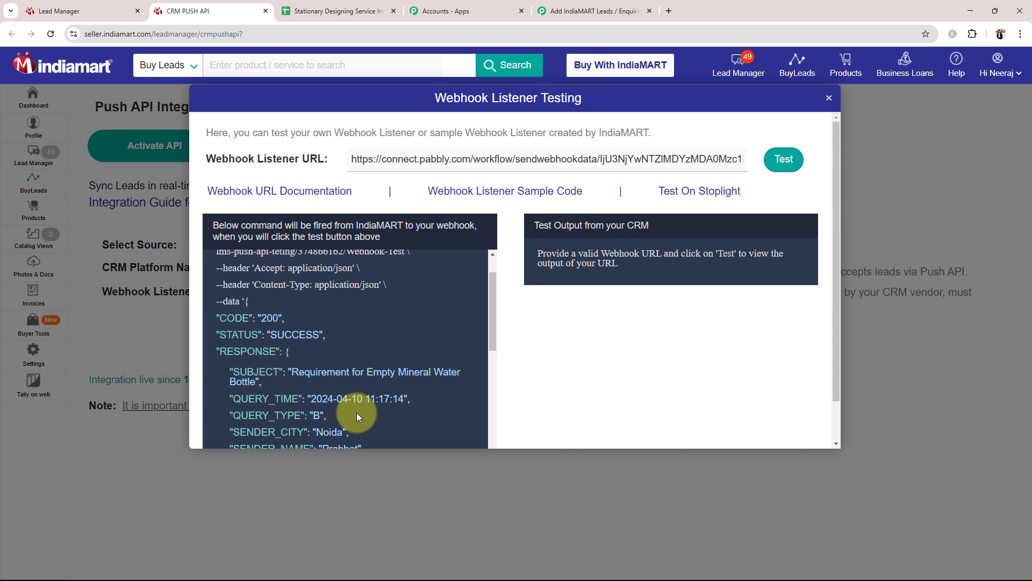
pyautogui.click(770, 169)
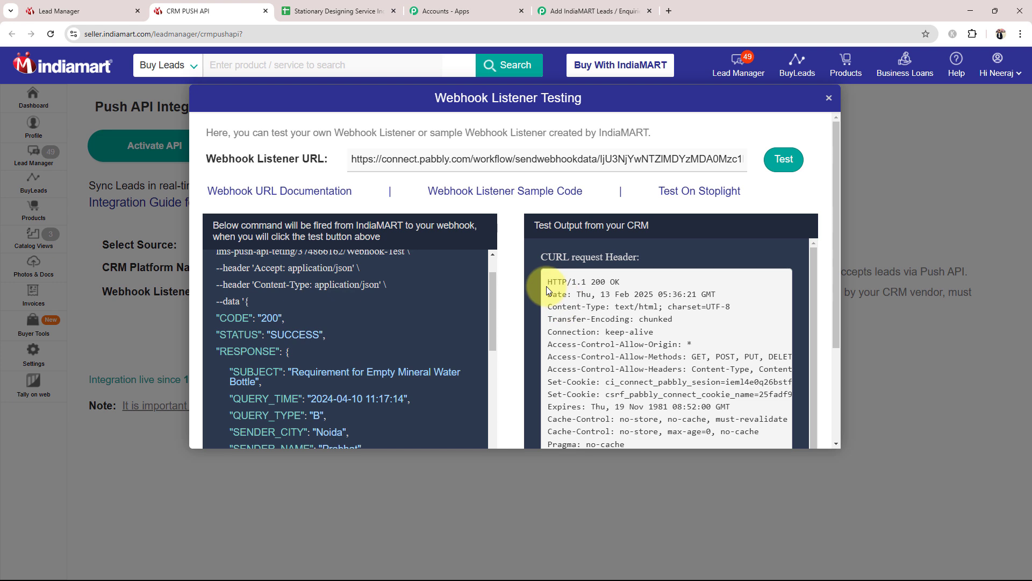
pyautogui.moveTo(547, 281); pyautogui.dragTo(567, 307)
pyautogui.moveTo(597, 363); pyautogui.dragTo(630, 420)
pyautogui.click(724, 338)
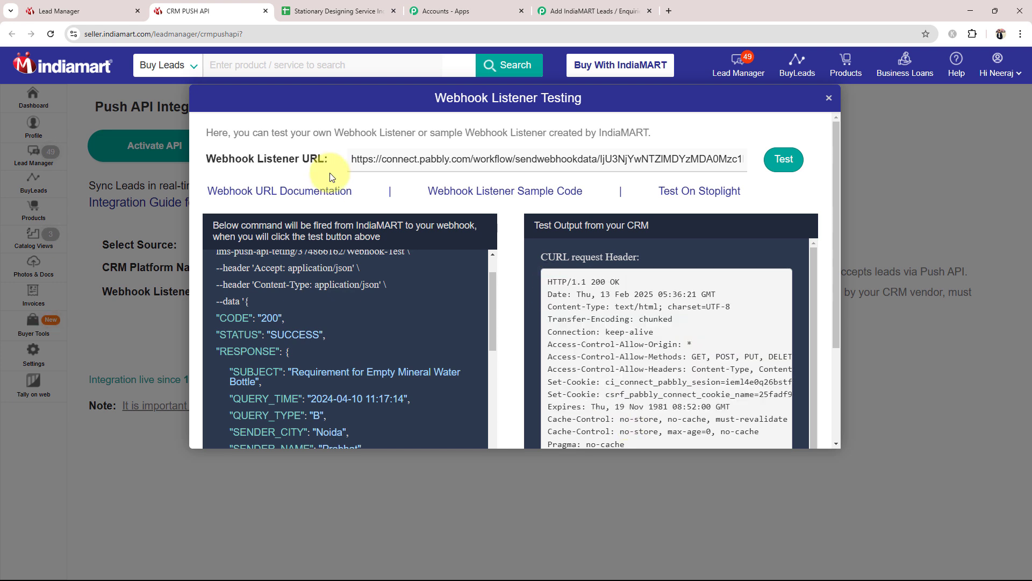
# Check the webhook listener URL, then go back to the Pabbly workflow.
pyautogui.moveTo(352, 159); pyautogui.dragTo(744, 162)
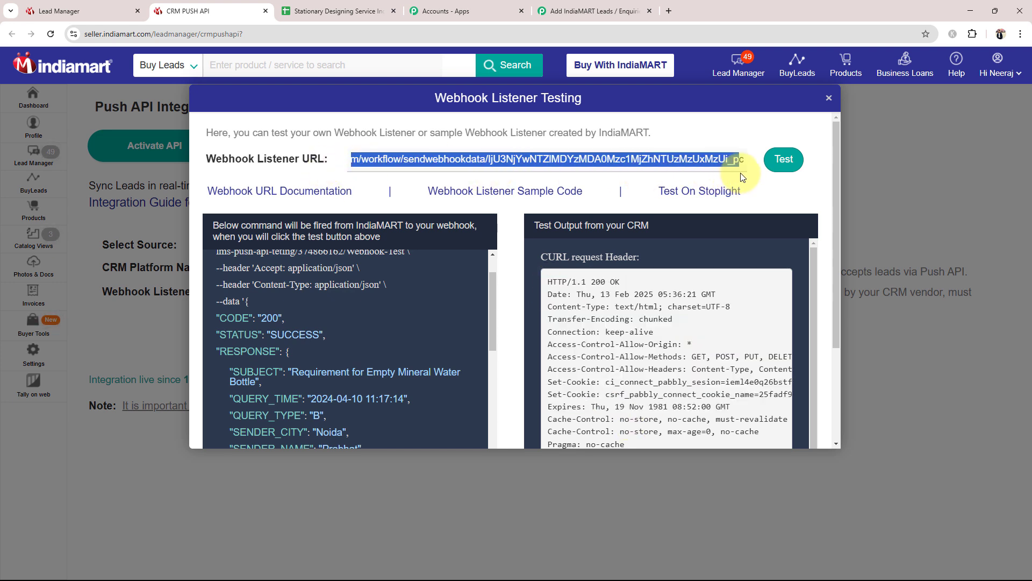
pyautogui.click(694, 139)
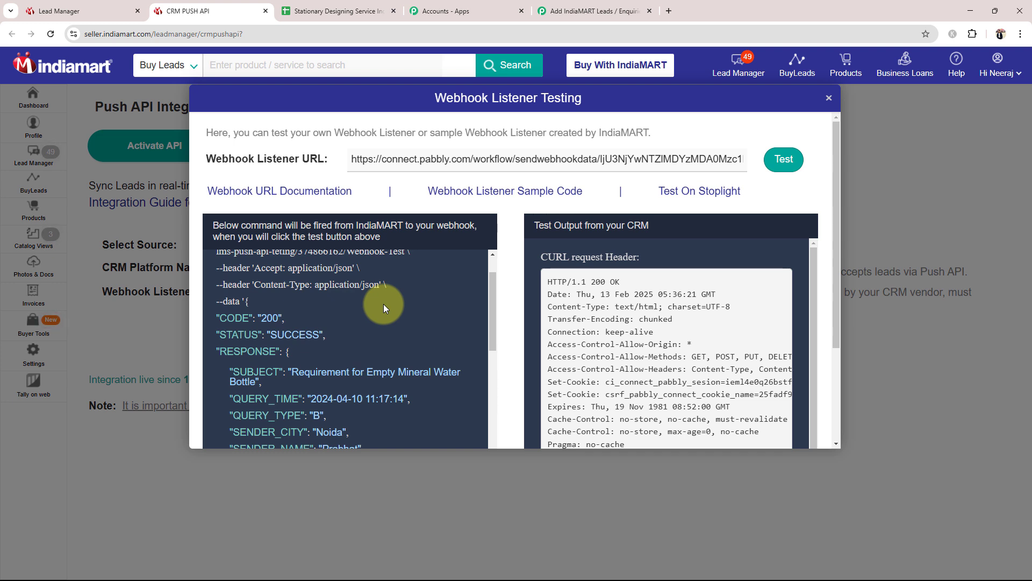
pyautogui.click(613, 11)
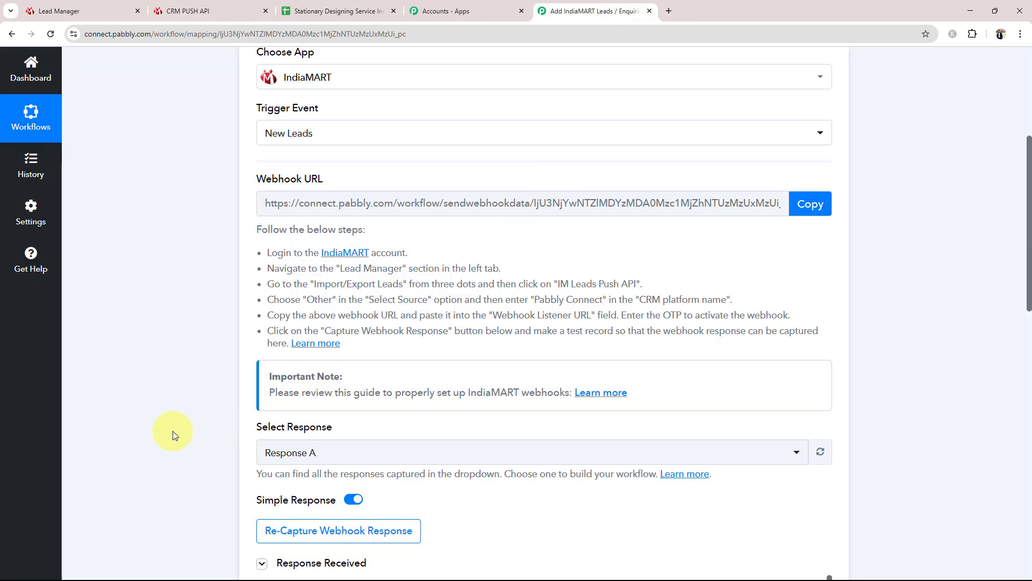
# Inspect the captured lead's STATUS, UNIQUE QUERY ID, SUBJECT and SENDER STATE values.
pyautogui.scroll(-9, 172, 433)
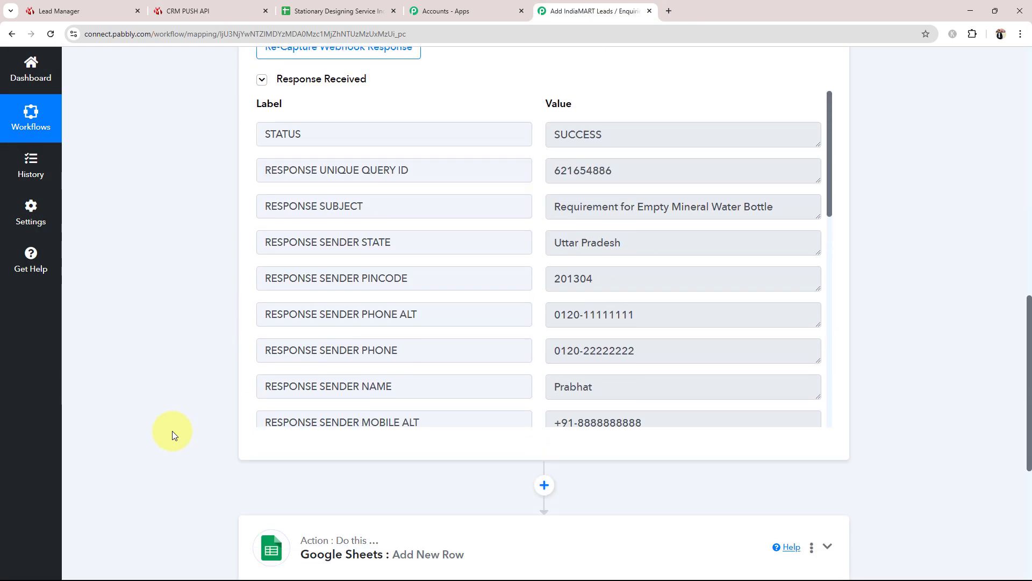
pyautogui.click(627, 129)
pyautogui.press('Tab')
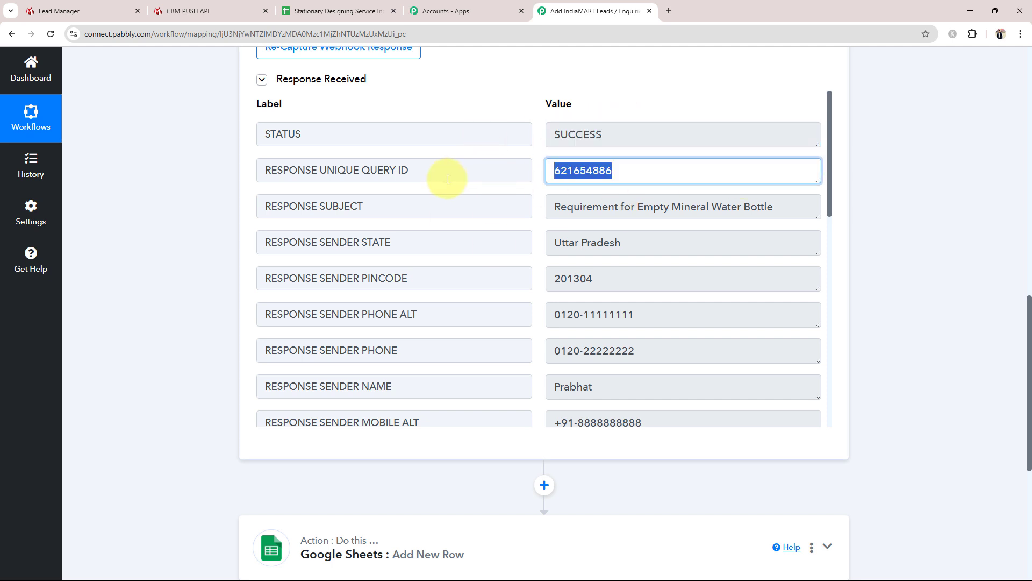
pyautogui.press('Tab')
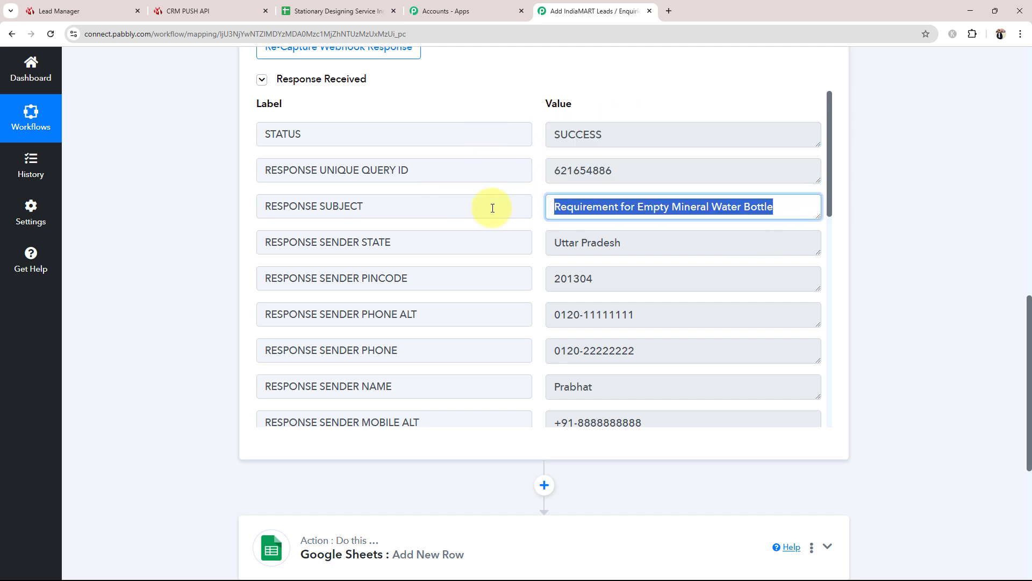
pyautogui.press('Tab')
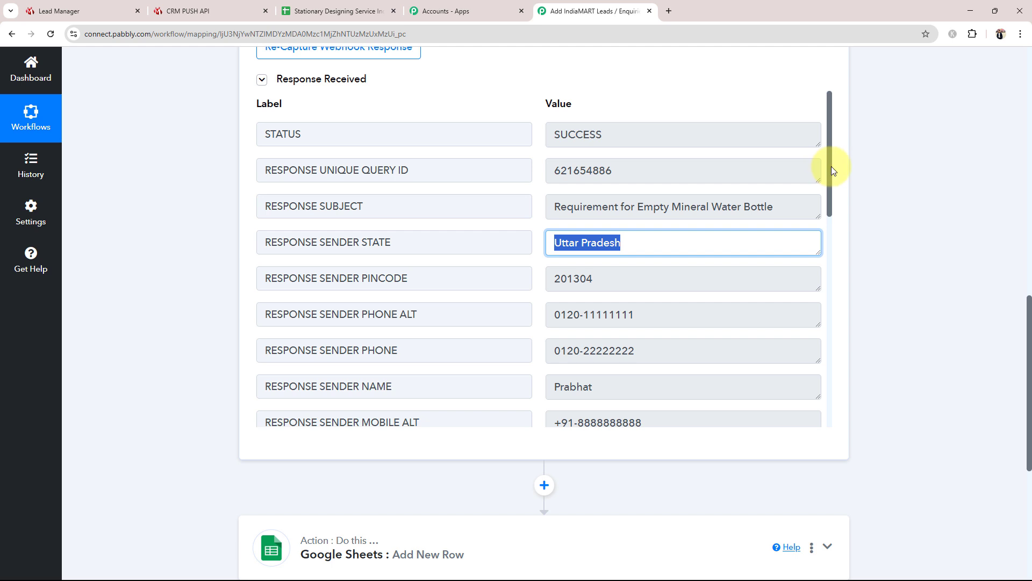
# Collapse the IndiaMART trigger and expand the Google Sheets Add New Row step.
pyautogui.moveTo(829, 166); pyautogui.dragTo(833, 524)
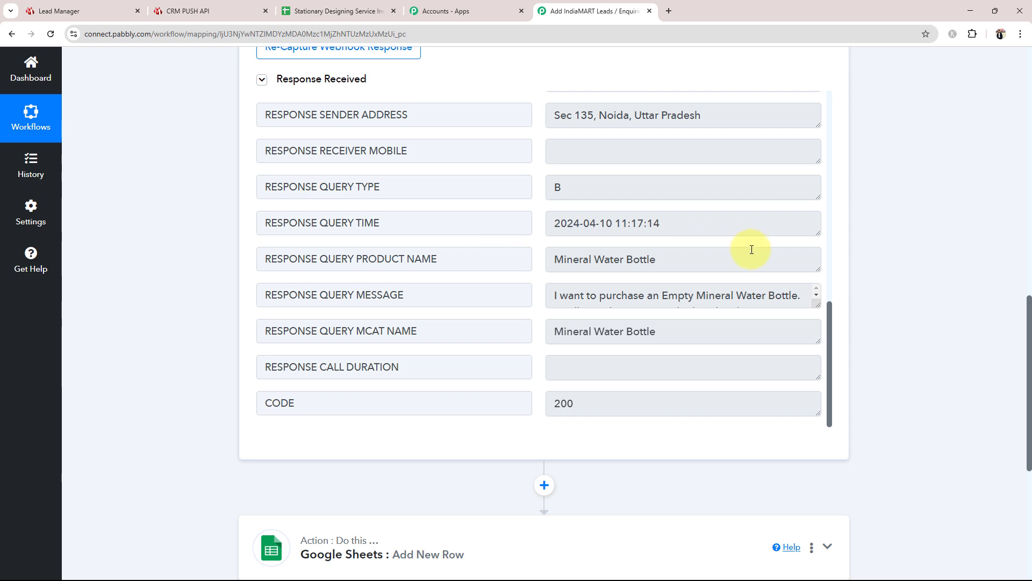
pyautogui.moveTo(1027, 339); pyautogui.dragTo(1027, 59)
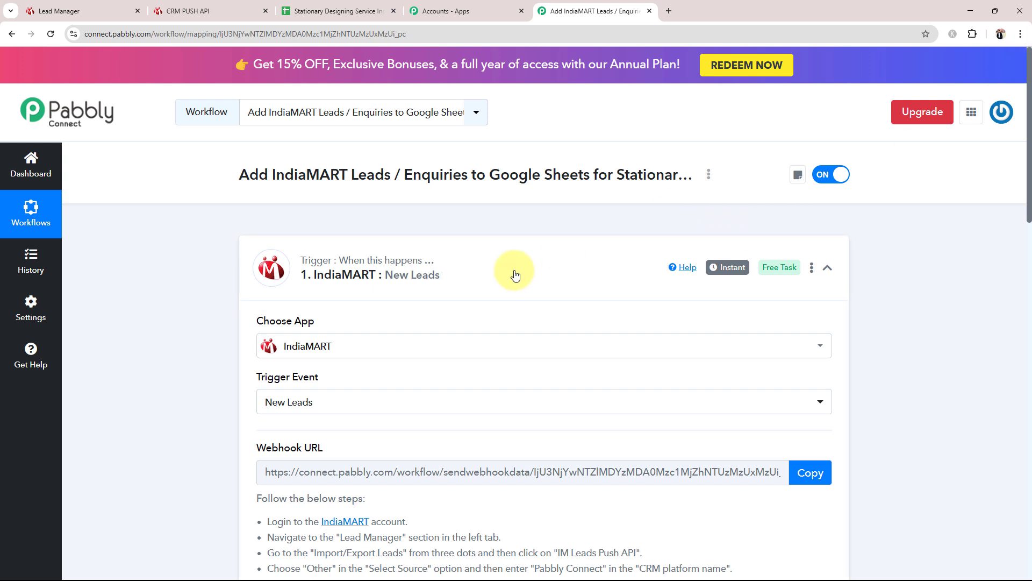
pyautogui.click(450, 272)
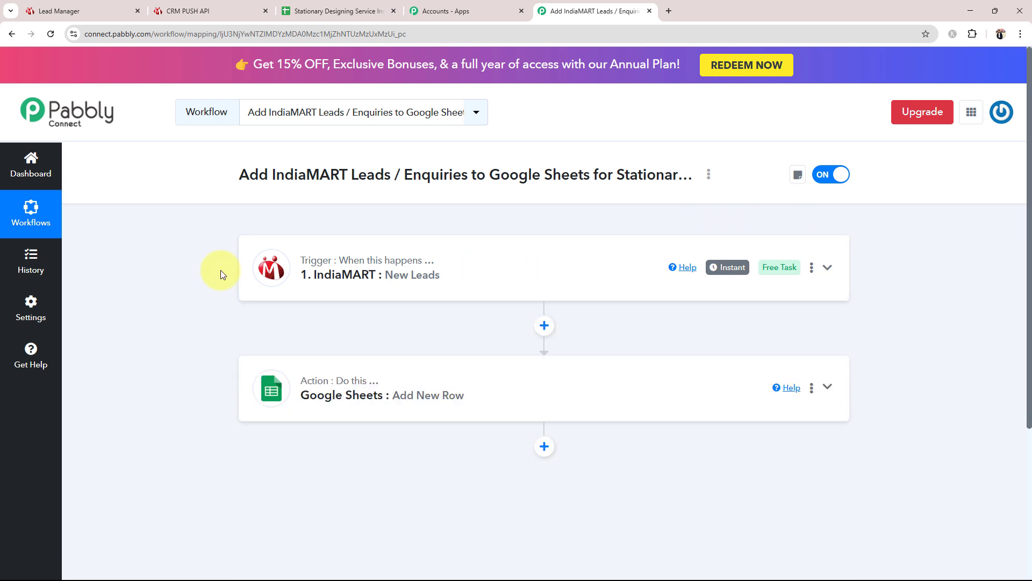
pyautogui.click(340, 403)
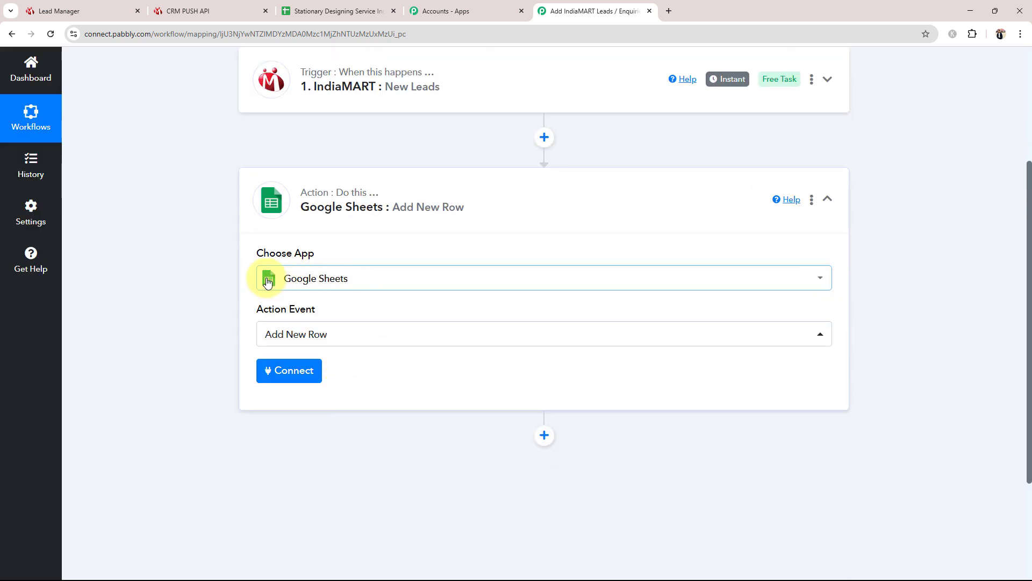
# Link the Google Sheets step to the existing Google Sheets #166 connection and save.
pyautogui.click(288, 377)
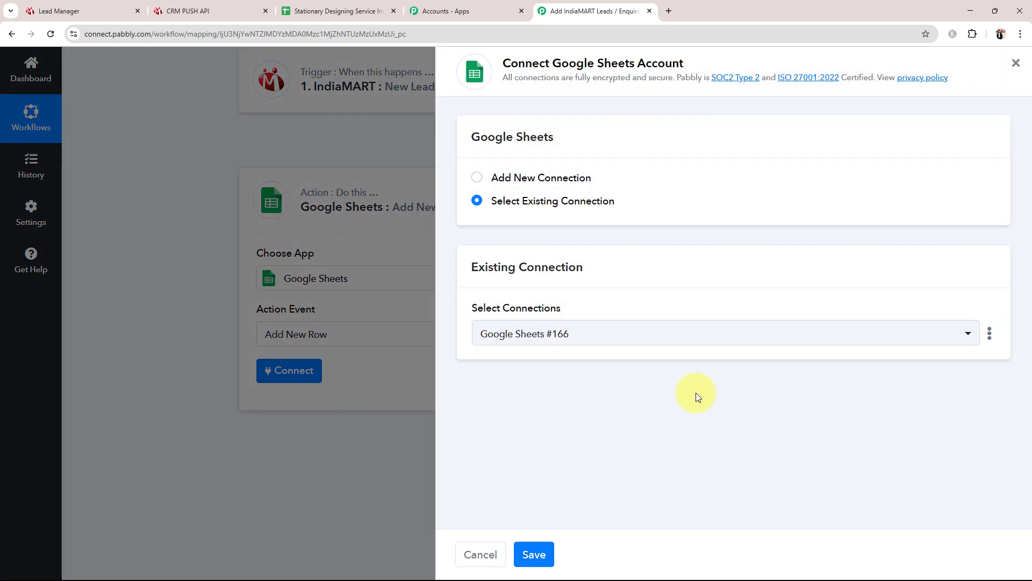
pyautogui.click(478, 178)
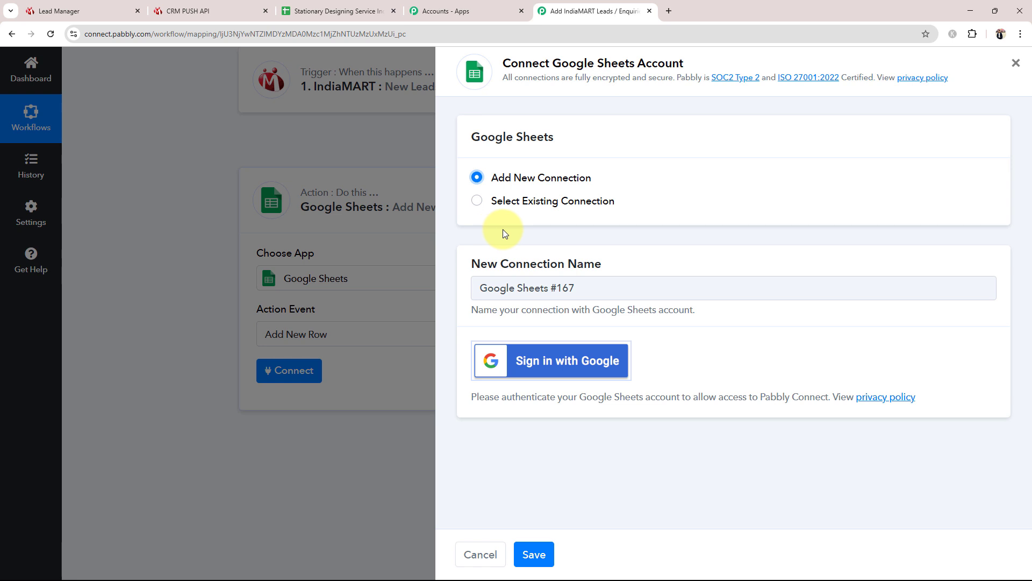
pyautogui.click(477, 201)
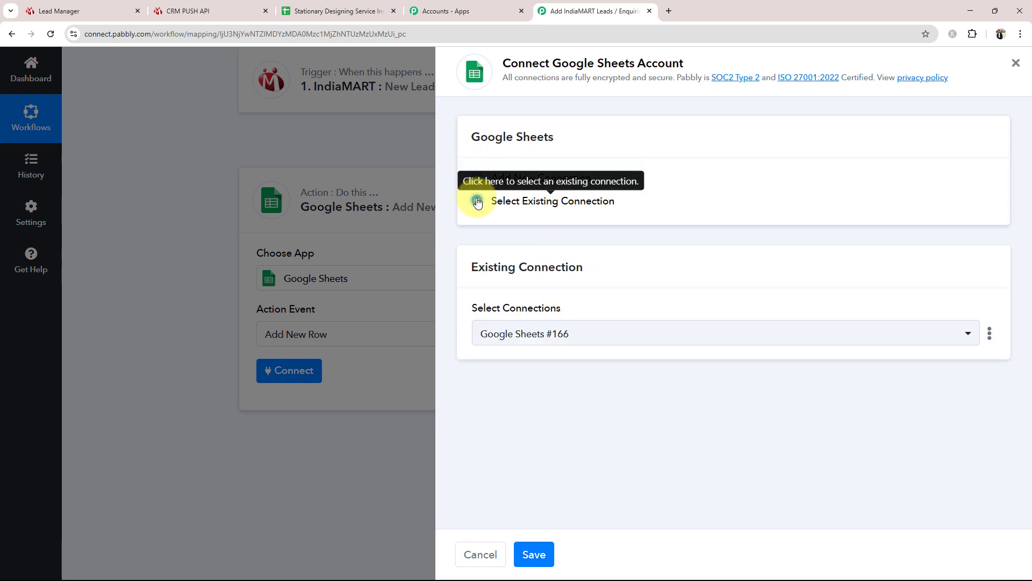
pyautogui.click(530, 553)
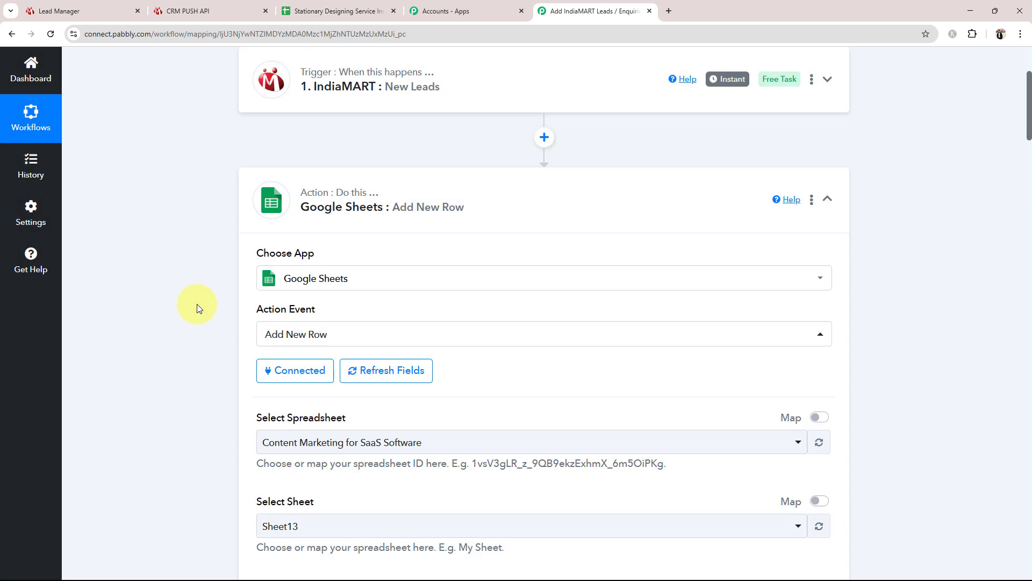
# Target the 'Stationary Designing Service IndiaMART Leads' spreadsheet's New Leads sheet, then view it in Google Sheets.
pyautogui.scroll(-5, 196, 304)
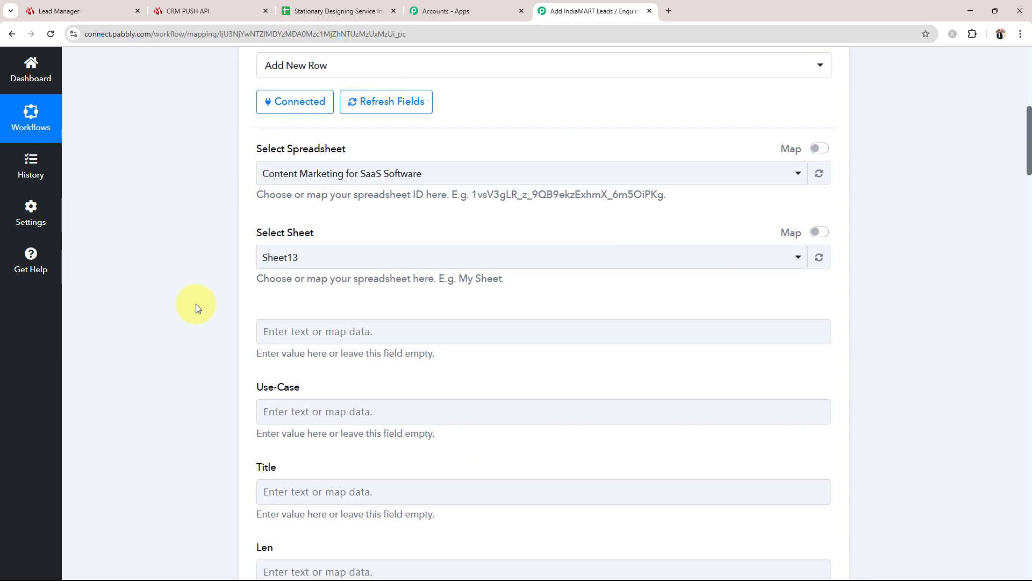
pyautogui.click(310, 176)
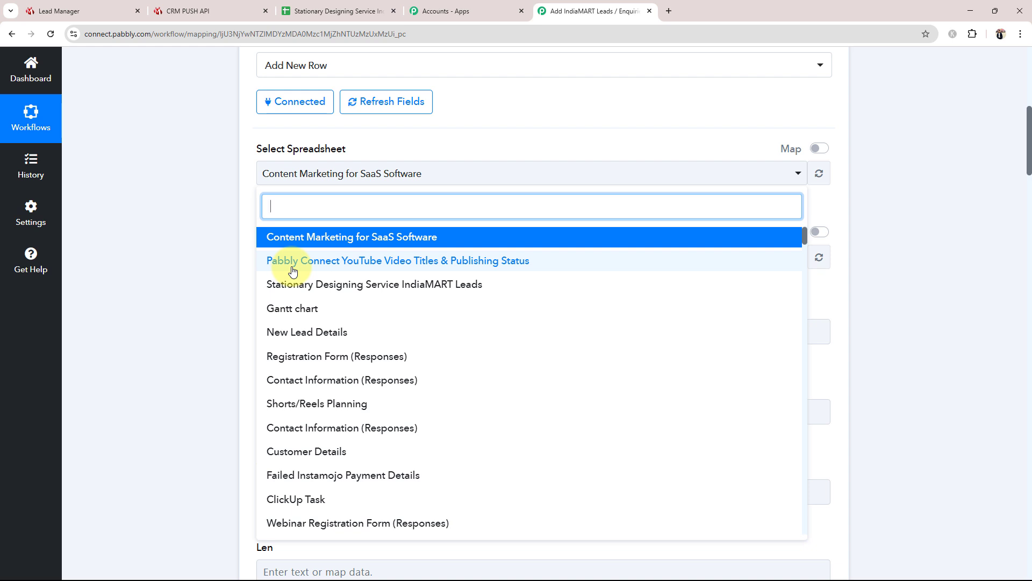
pyautogui.click(300, 285)
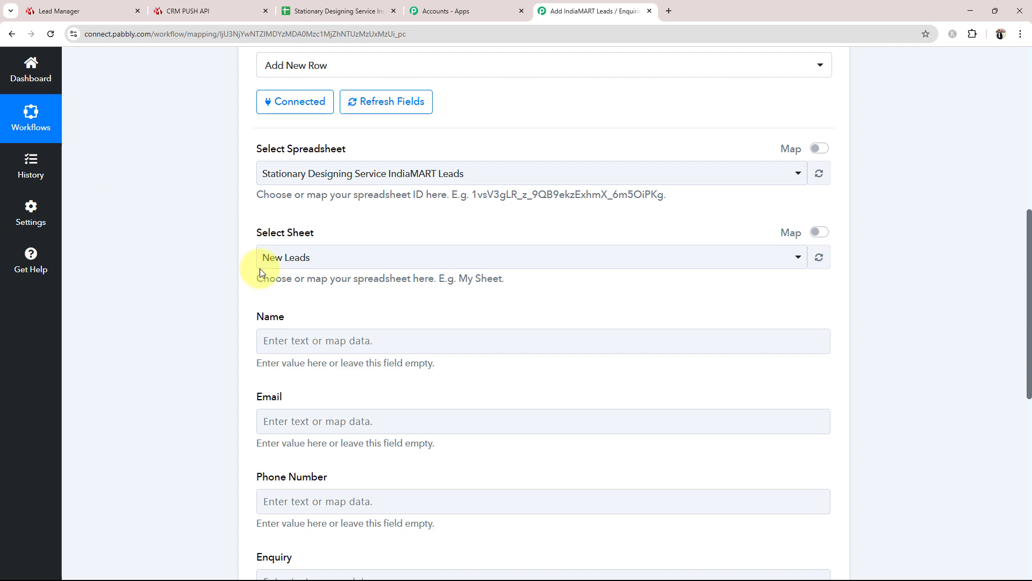
pyautogui.click(301, 11)
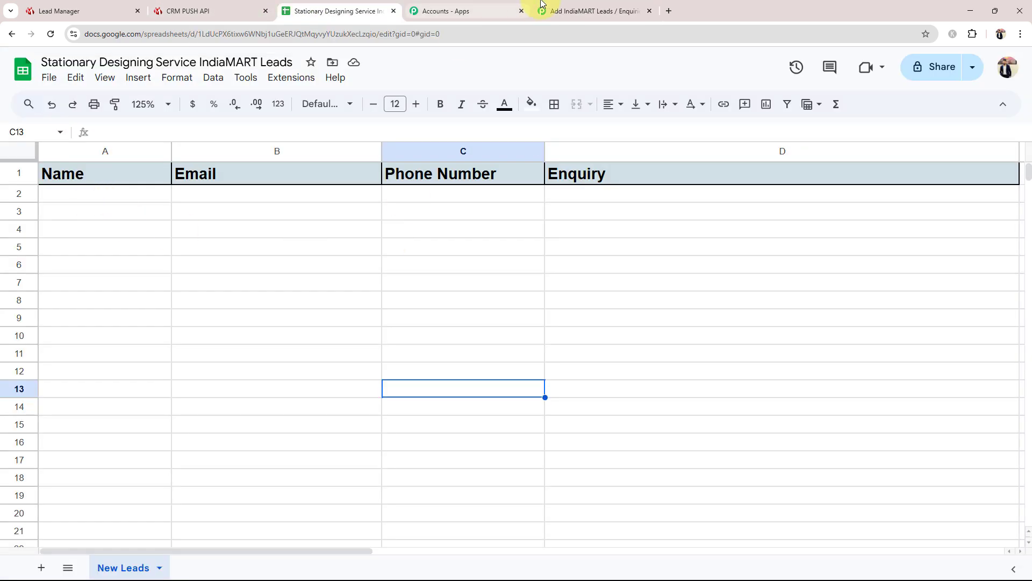
# Compare the sheet's Name, Email, Phone Number and Enquiry headers with Pabbly's matching row fields.
pyautogui.click(540, 6)
pyautogui.scroll(-2, 240, 440)
pyautogui.scroll(3, 240, 441)
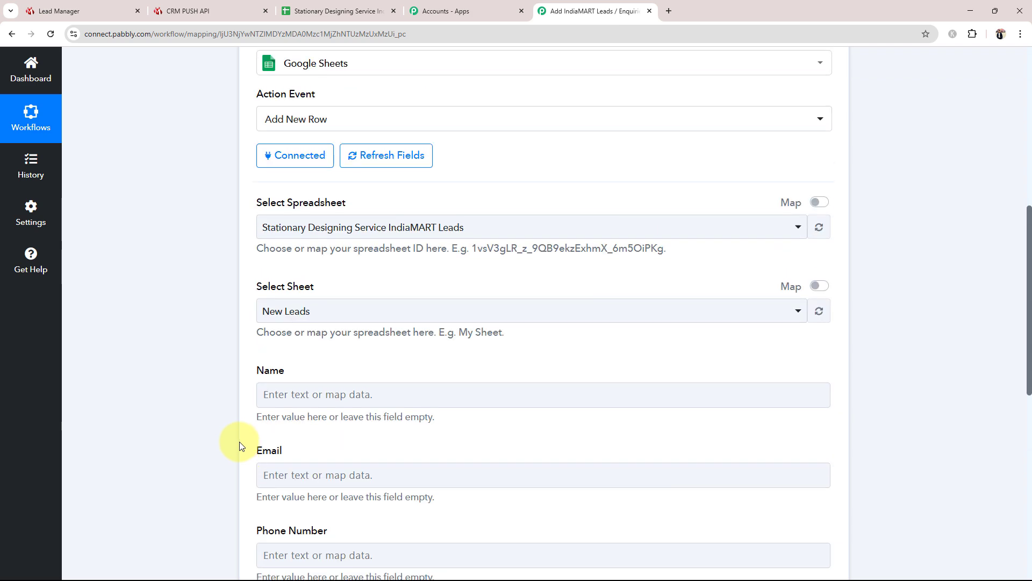
pyautogui.click(334, 11)
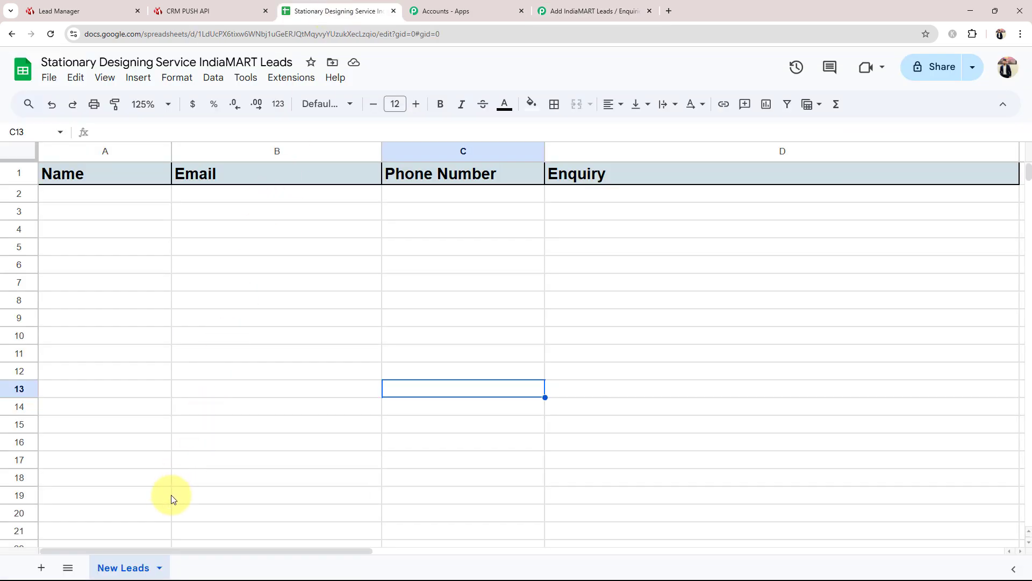
pyautogui.click(540, 9)
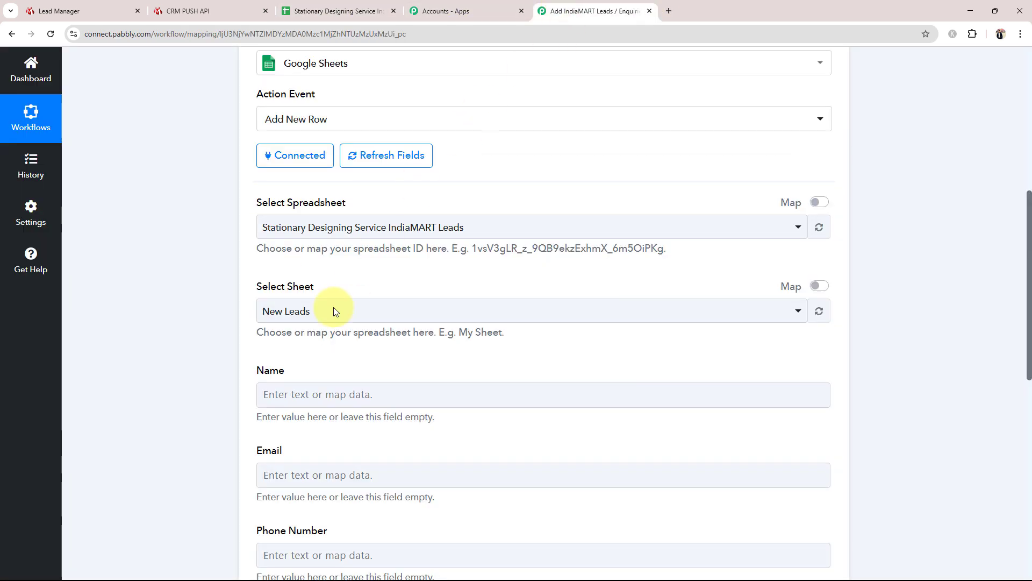
pyautogui.scroll(-2, 214, 405)
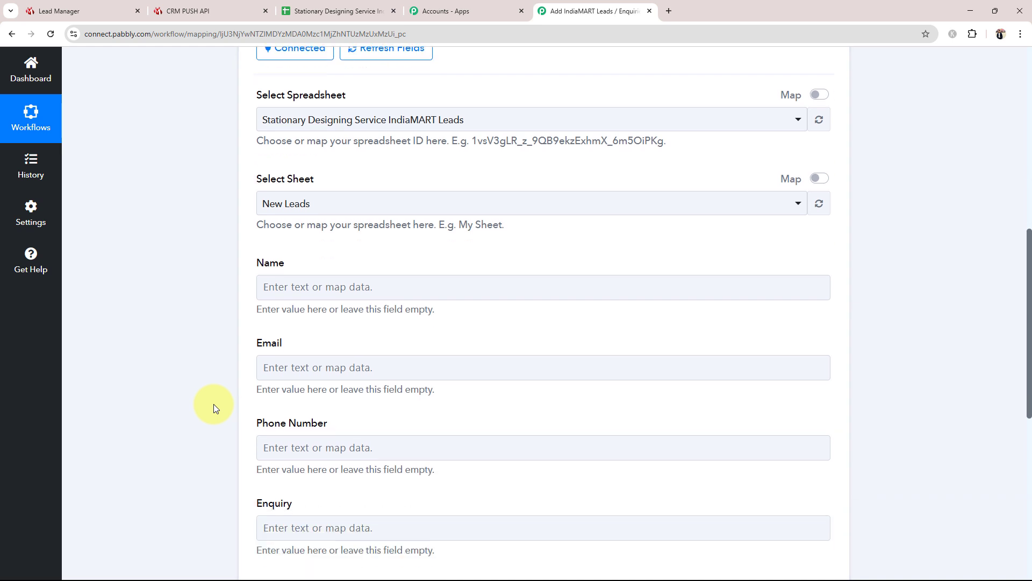
pyautogui.scroll(-1, 226, 376)
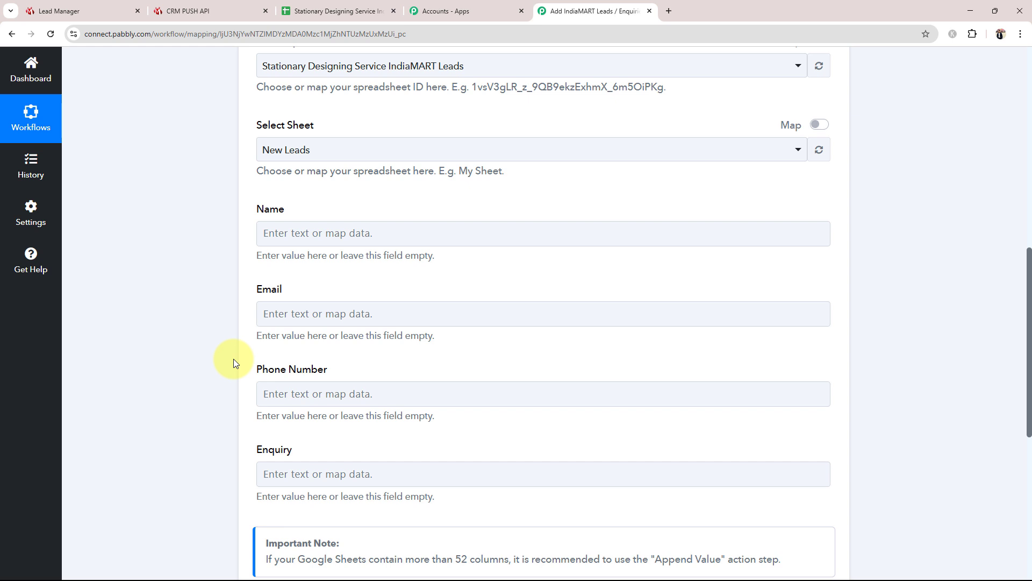
# Map the lead's sender name into Name and sender email into Email.
pyautogui.click(277, 242)
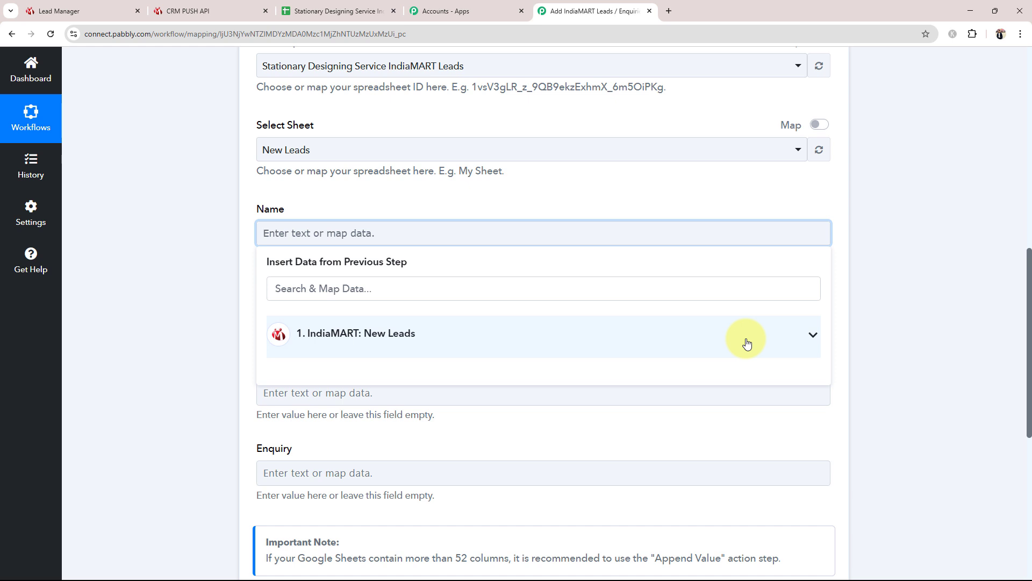
pyautogui.click(306, 290)
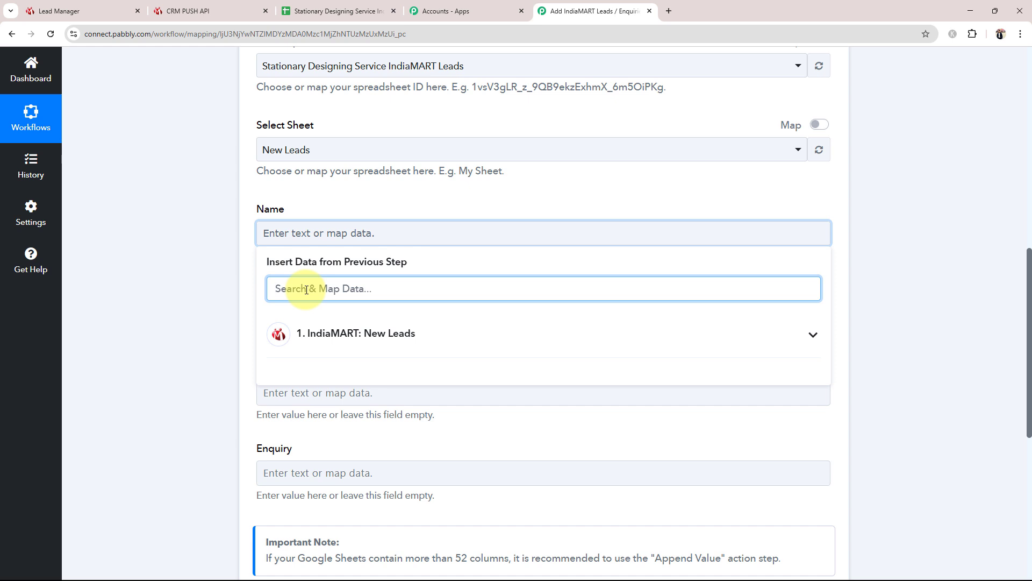
pyautogui.write('Name')
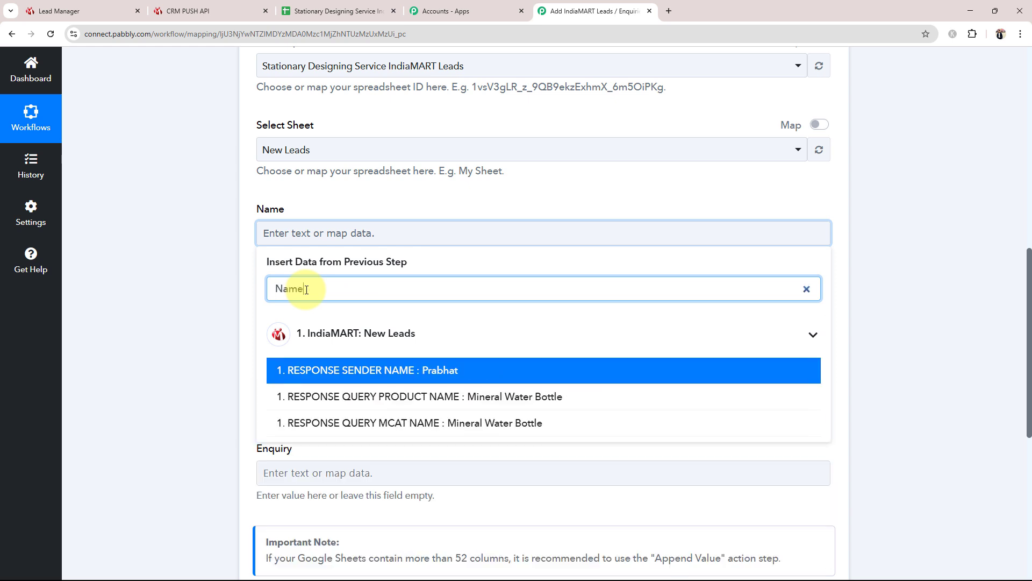
pyautogui.click(291, 376)
pyautogui.click(216, 285)
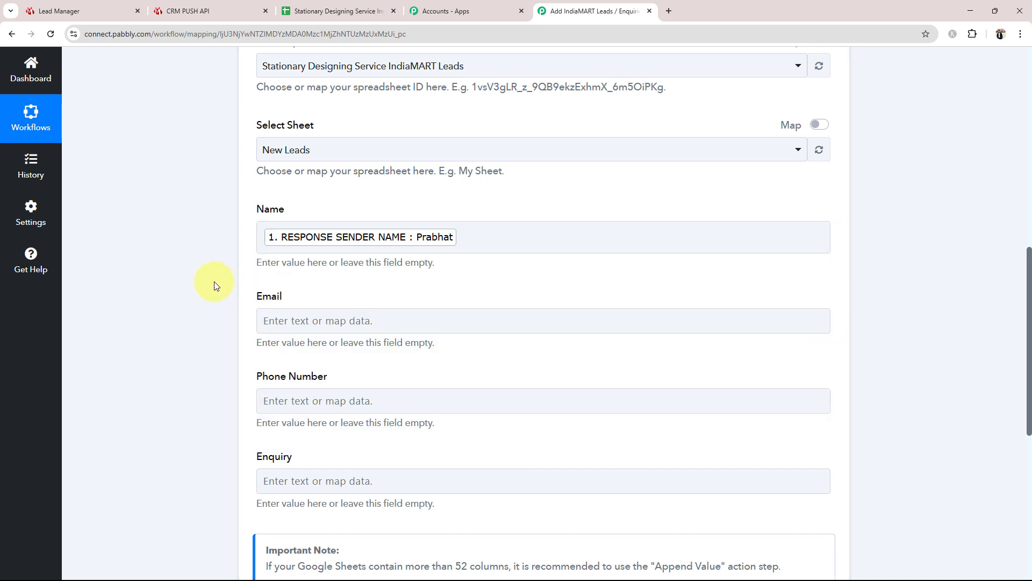
pyautogui.scroll(-2, 216, 285)
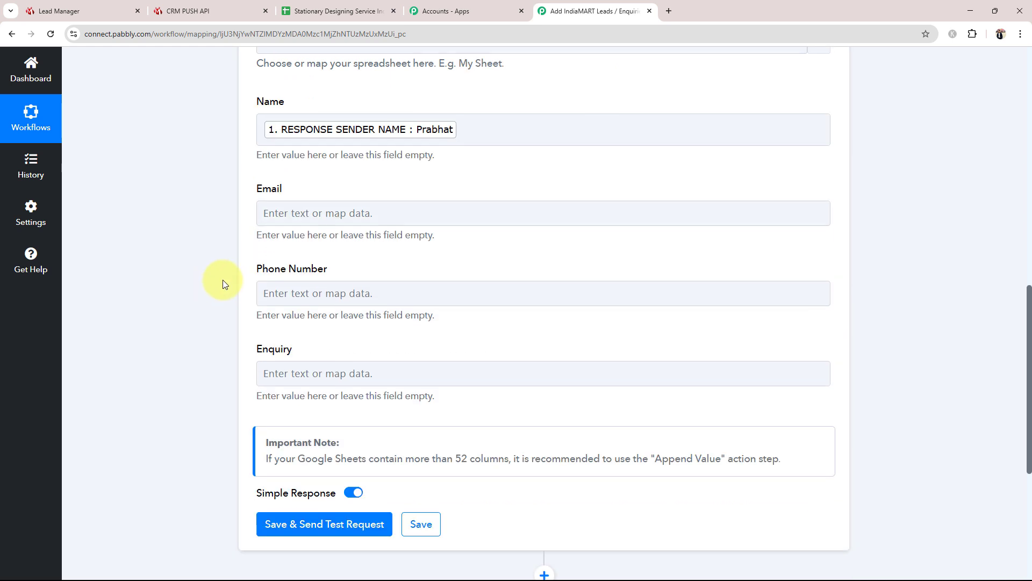
pyautogui.click(272, 211)
pyautogui.click(288, 271)
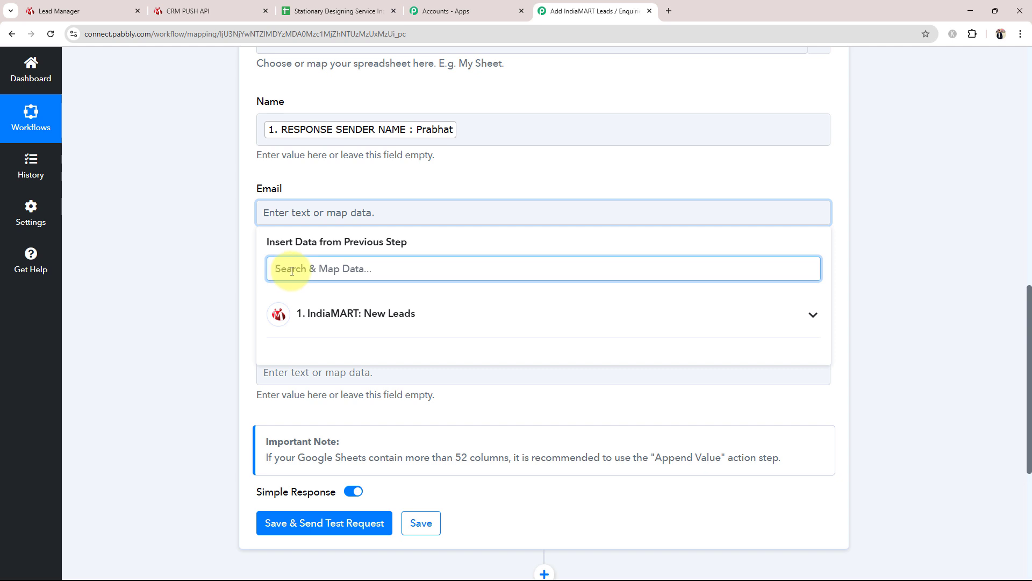
pyautogui.write('@')
pyautogui.click(339, 380)
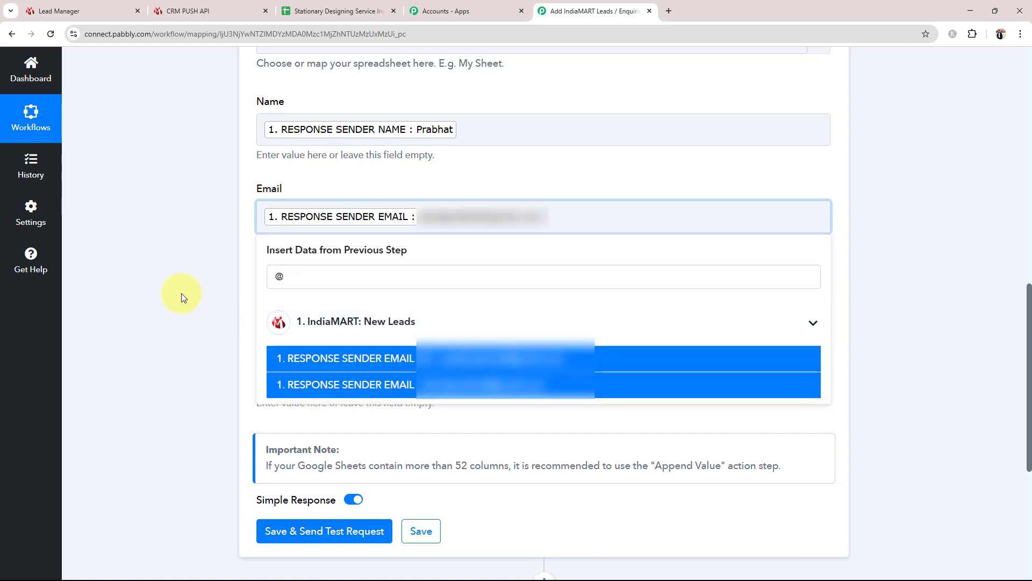
pyautogui.click(178, 292)
# Map the sender phone into Phone Number and the query message into Enquiry.
pyautogui.scroll(-4, 179, 292)
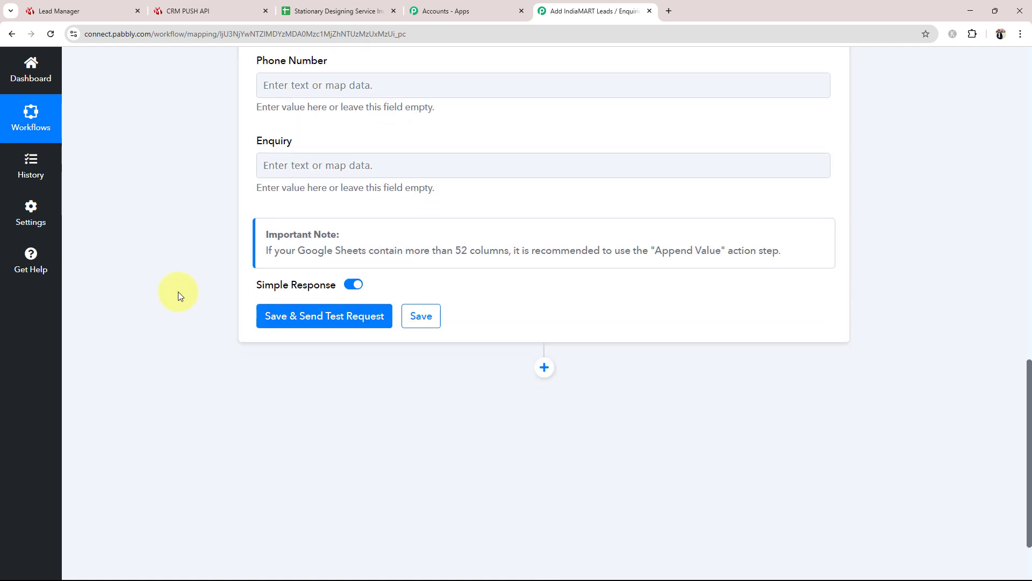
pyautogui.click(299, 83)
pyautogui.click(295, 141)
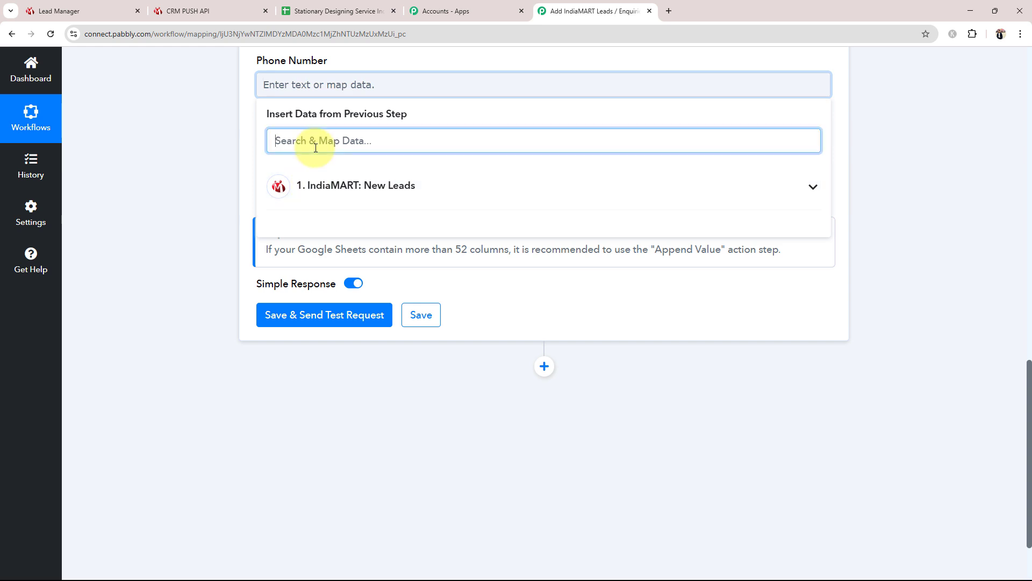
pyautogui.write('pho')
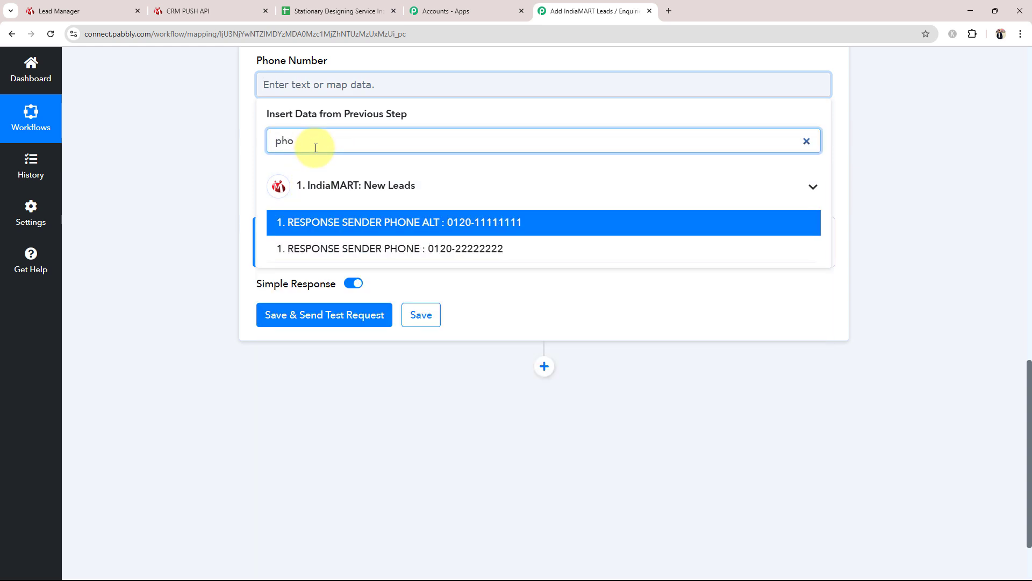
pyautogui.click(371, 252)
pyautogui.click(221, 207)
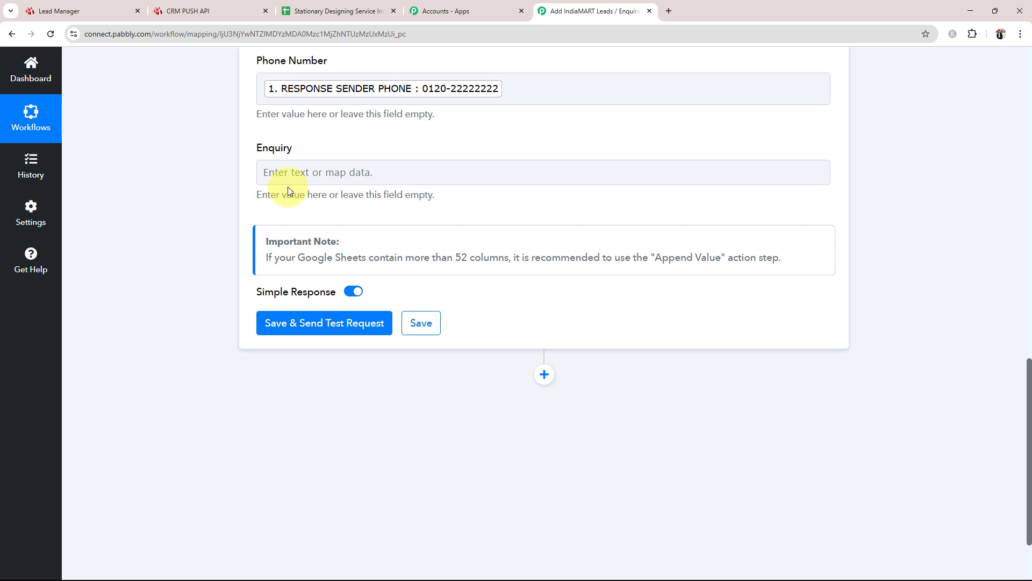
pyautogui.click(282, 171)
pyautogui.write('q')
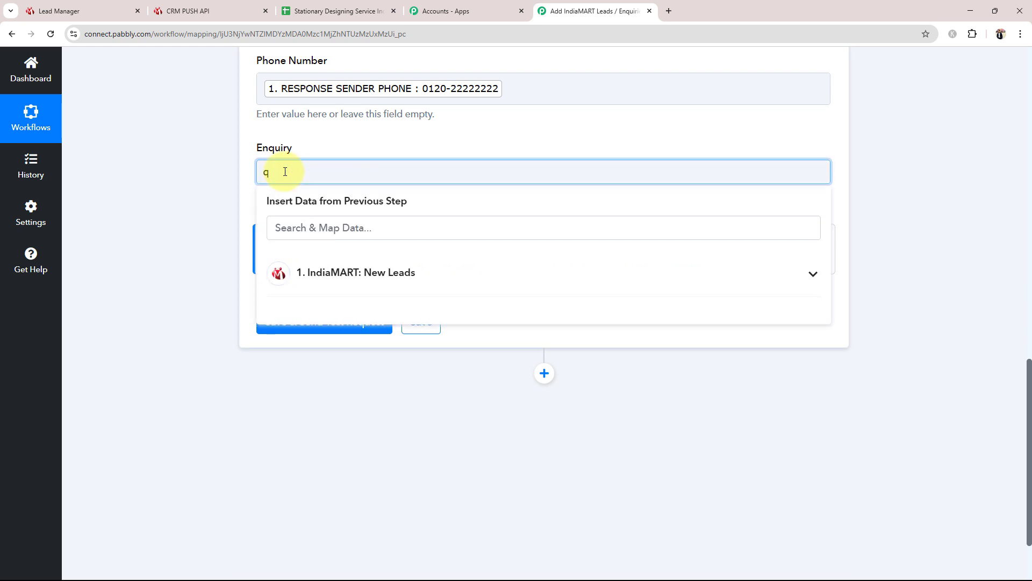
pyautogui.write('uer')
pyautogui.press('BackSpace')
pyautogui.press('BackSpace')
pyautogui.press('BackSpace')
pyautogui.press('BackSpace')
pyautogui.press('Tab')
pyautogui.write('qu')
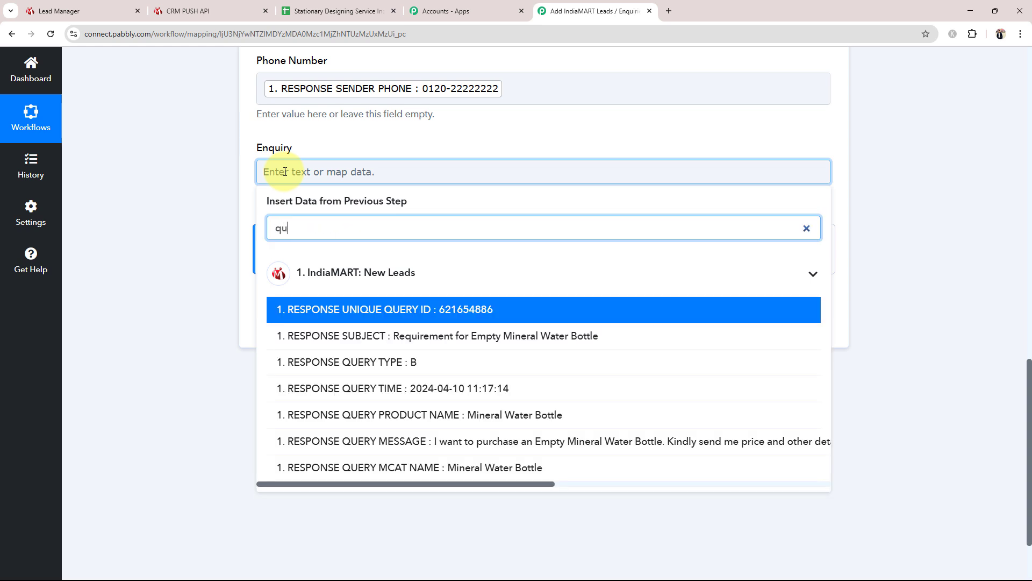
pyautogui.write('er')
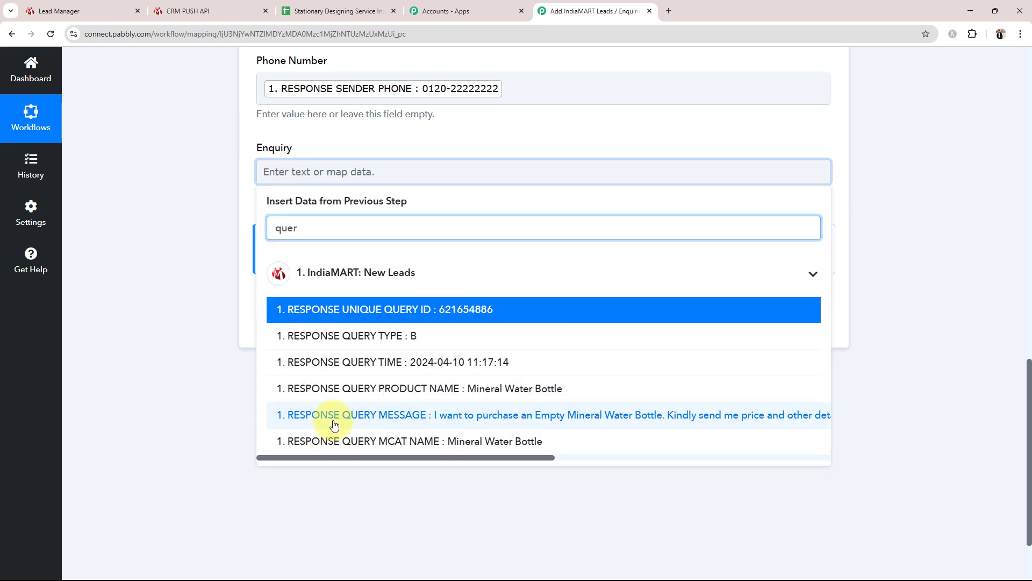
pyautogui.click(334, 417)
pyautogui.click(128, 262)
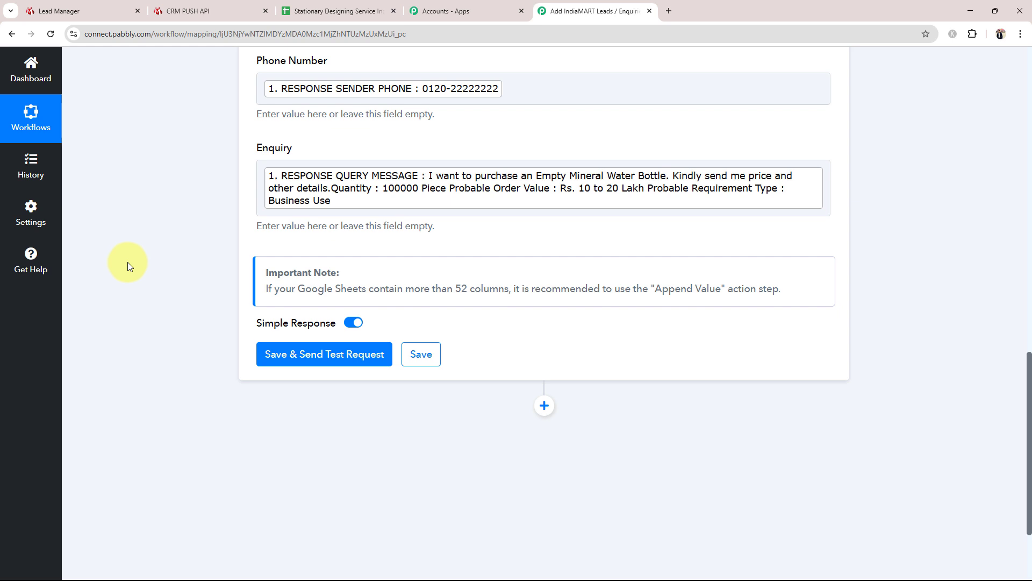
# Save and test the Google Sheets step, confirming 'New Leads'!A2:D2 was updated with 1 row.
pyautogui.click(296, 356)
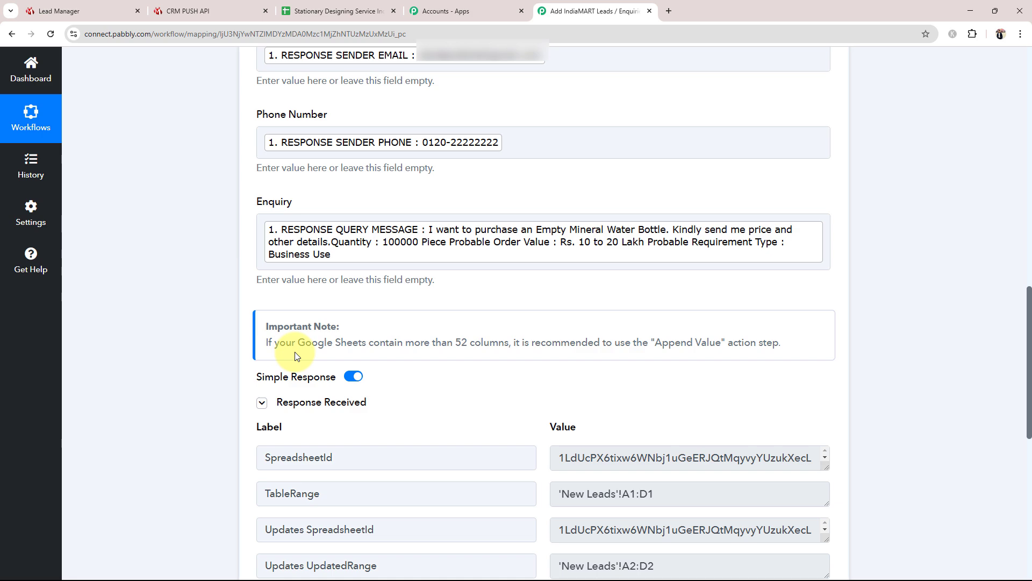
pyautogui.scroll(-2, 295, 356)
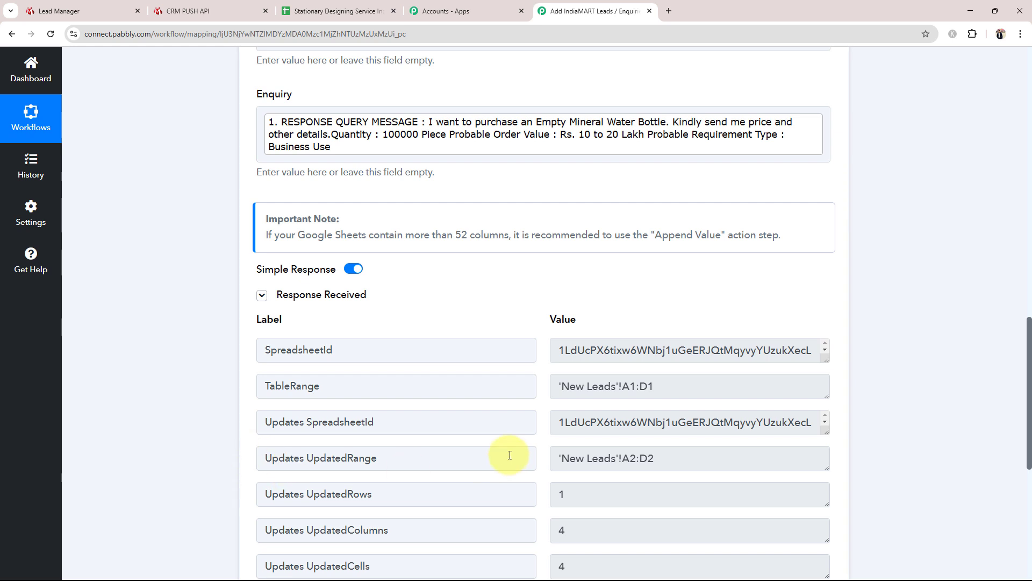
# In Google Sheets, set text wrapping to Wrap on the test lead's enquiry cell D2.
pyautogui.click(304, 10)
pyautogui.click(496, 408)
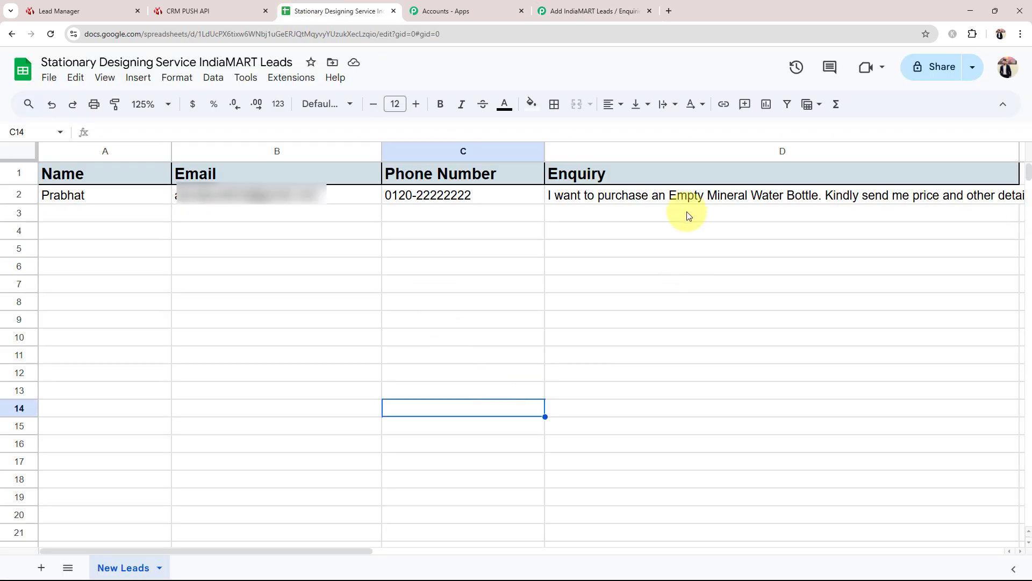
pyautogui.click(675, 194)
pyautogui.click(668, 103)
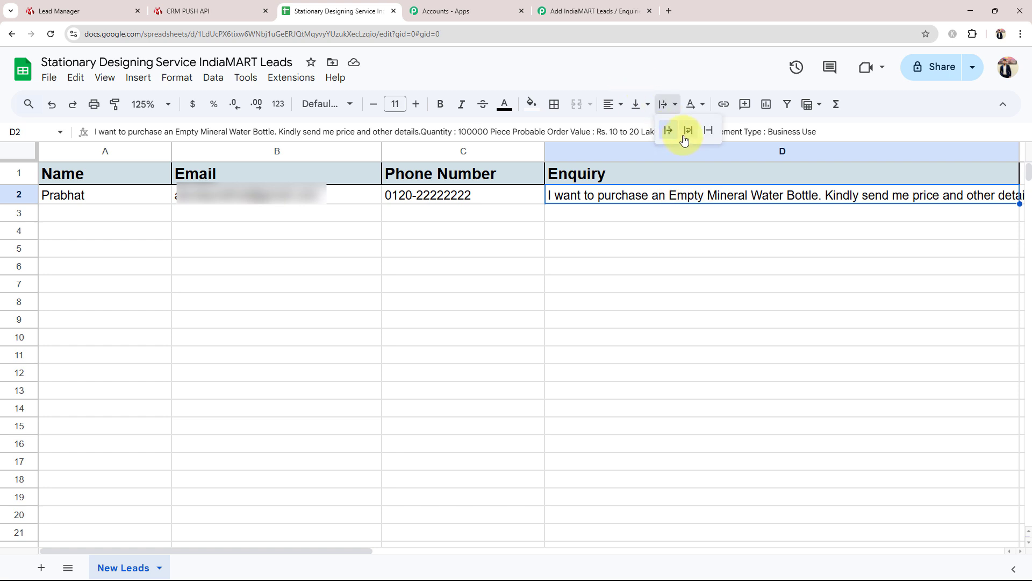
pyautogui.click(684, 132)
pyautogui.click(453, 300)
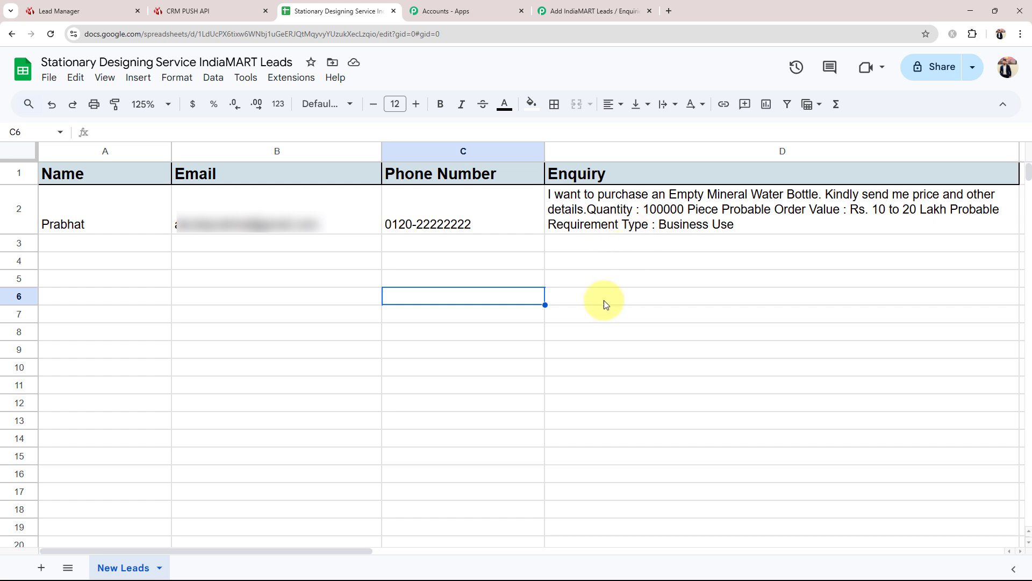
# Back in Pabbly, collapse the Google Sheets action to view the whole workflow.
pyautogui.click(618, 5)
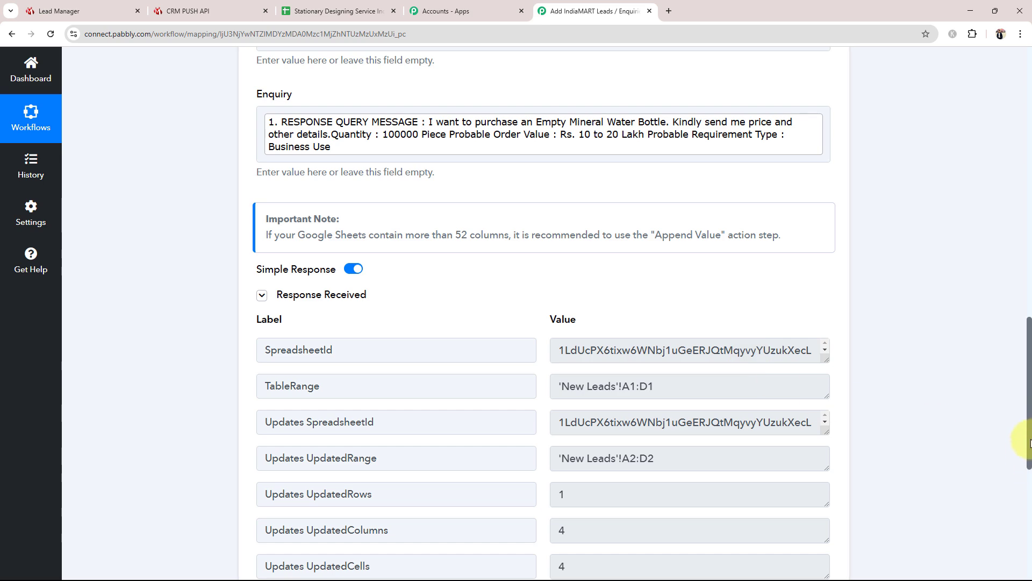
pyautogui.scroll(10, 541, 366)
pyautogui.click(542, 366)
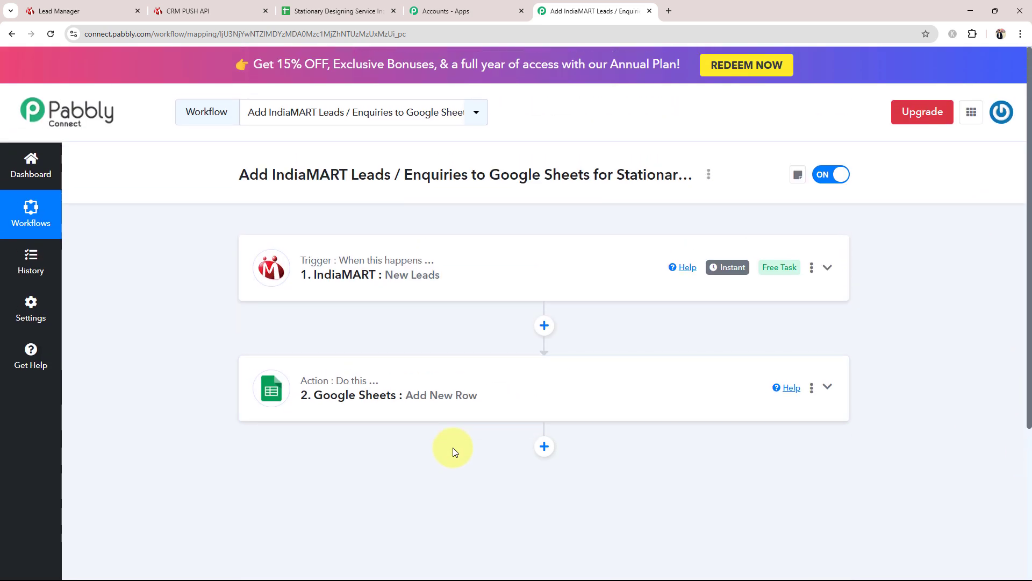